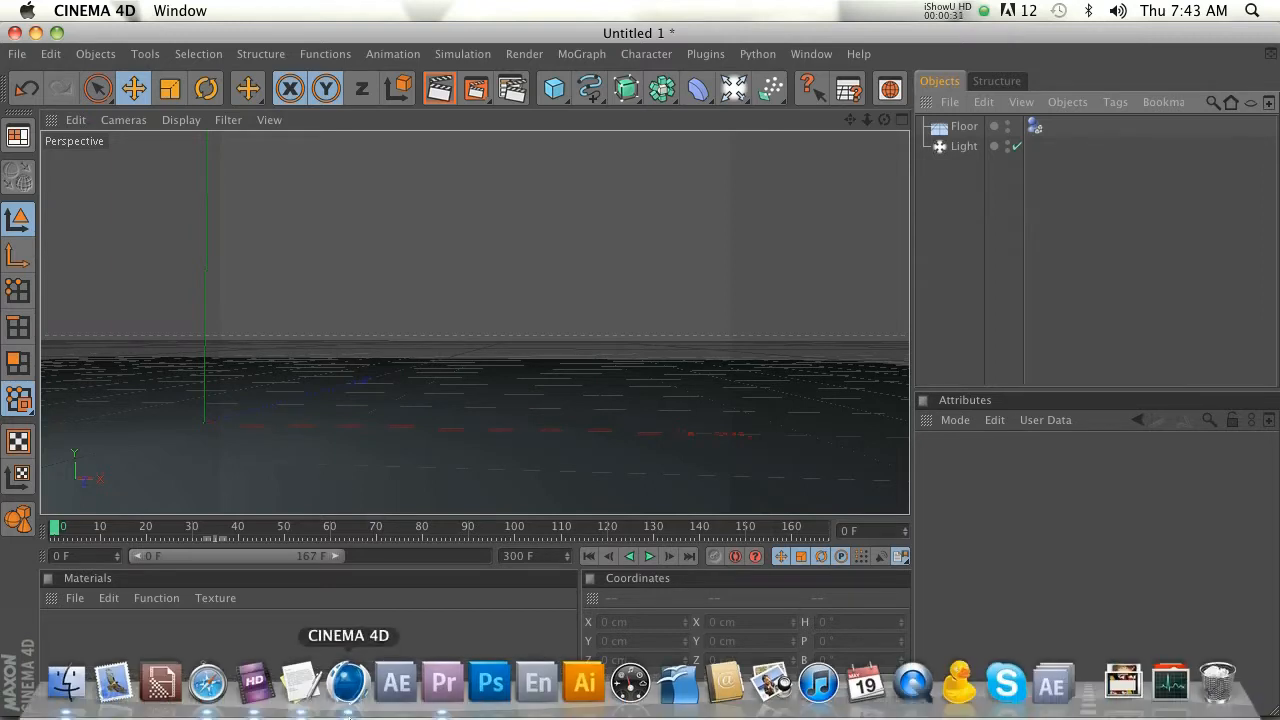
Switch to Safari, look over the Thrausi plugin page on nitro4d.com, and return to Cinema 4D
{"action": "left_click", "coordinate": [206, 686]}
{"action": "scroll", "coordinate": [259, 307], "scroll_direction": "up", "scroll_amount": 12}
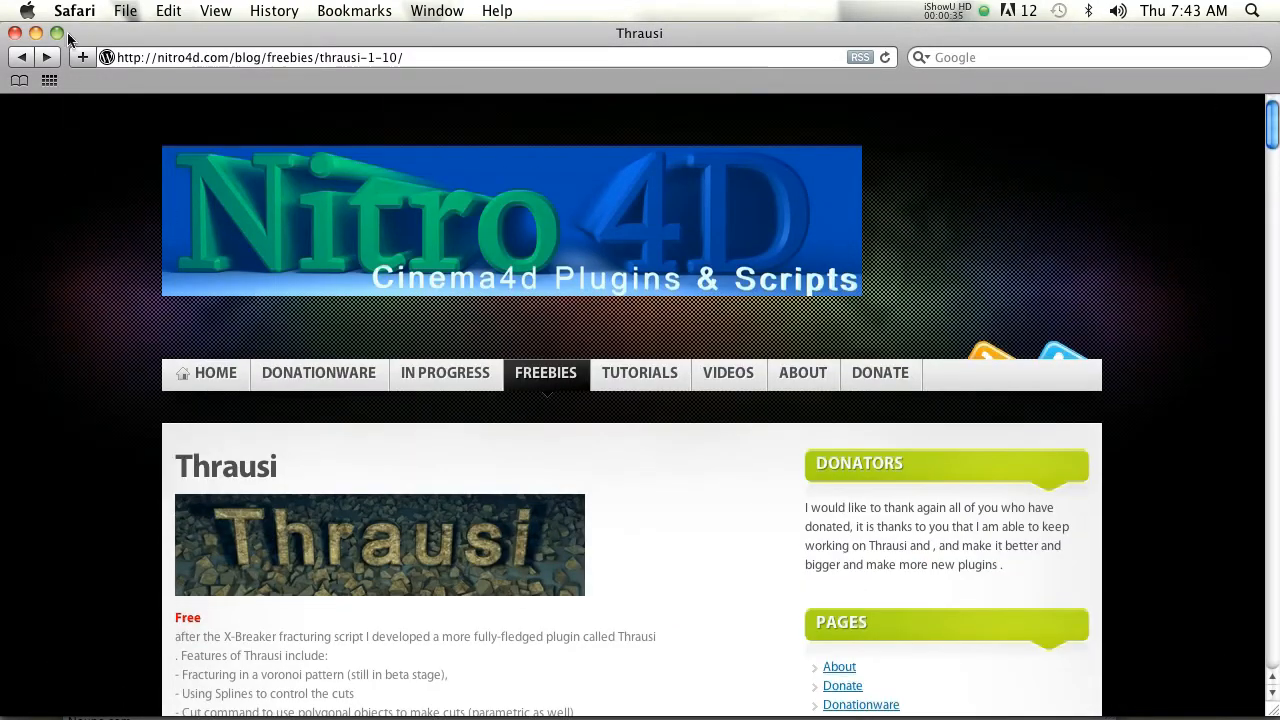
{"action": "scroll", "coordinate": [58, 313], "scroll_direction": "down", "scroll_amount": 3}
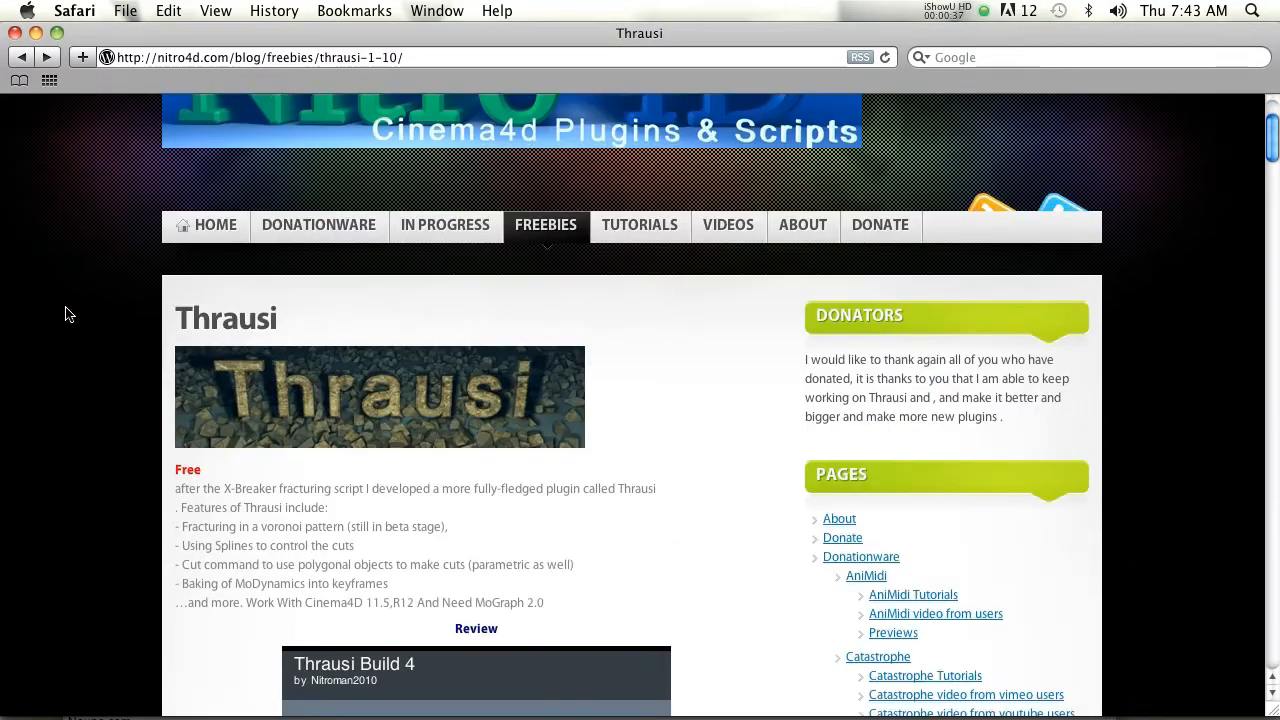
{"action": "left_click", "coordinate": [356, 704]}
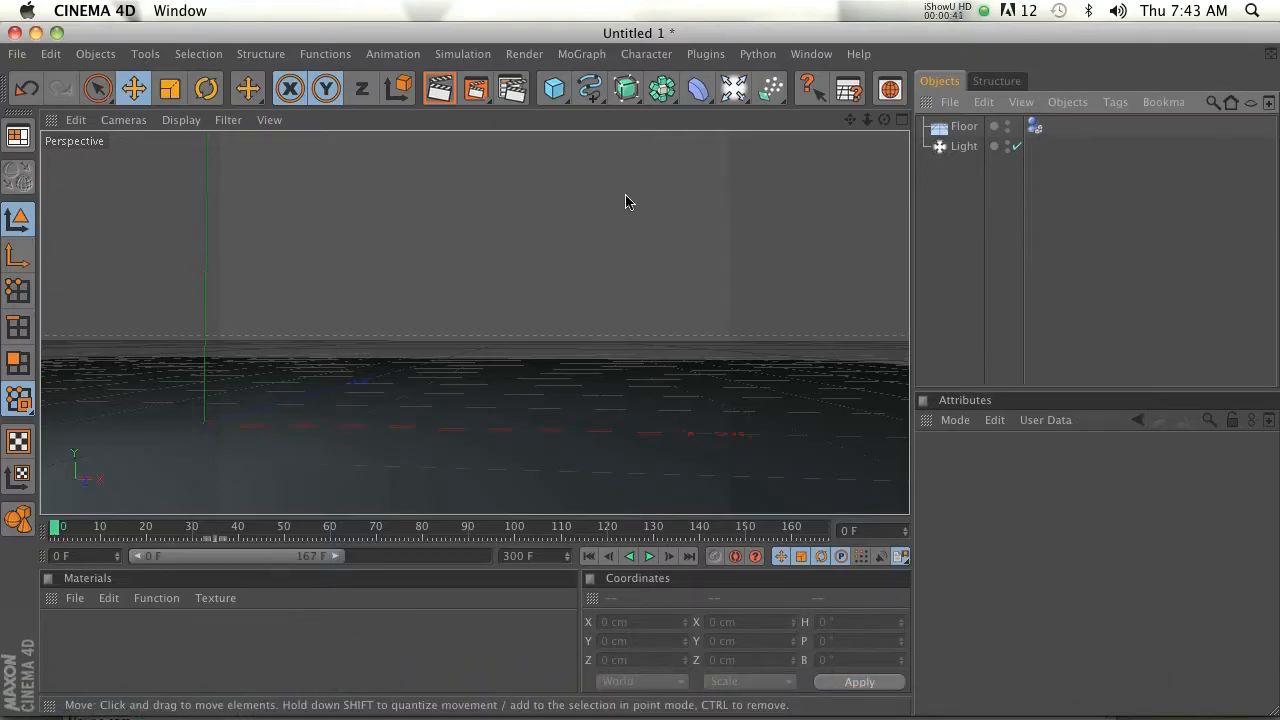
Add a MoText object to the scene
{"action": "left_click", "coordinate": [578, 55]}
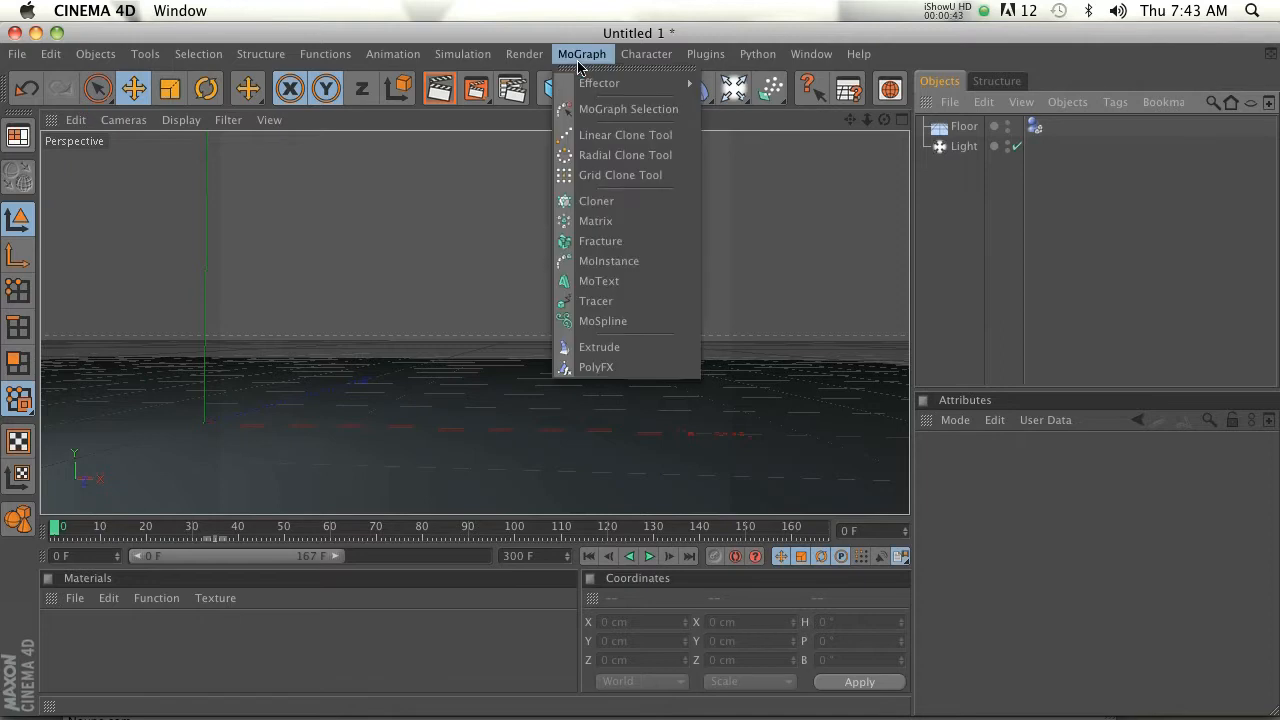
{"action": "left_click", "coordinate": [617, 284]}
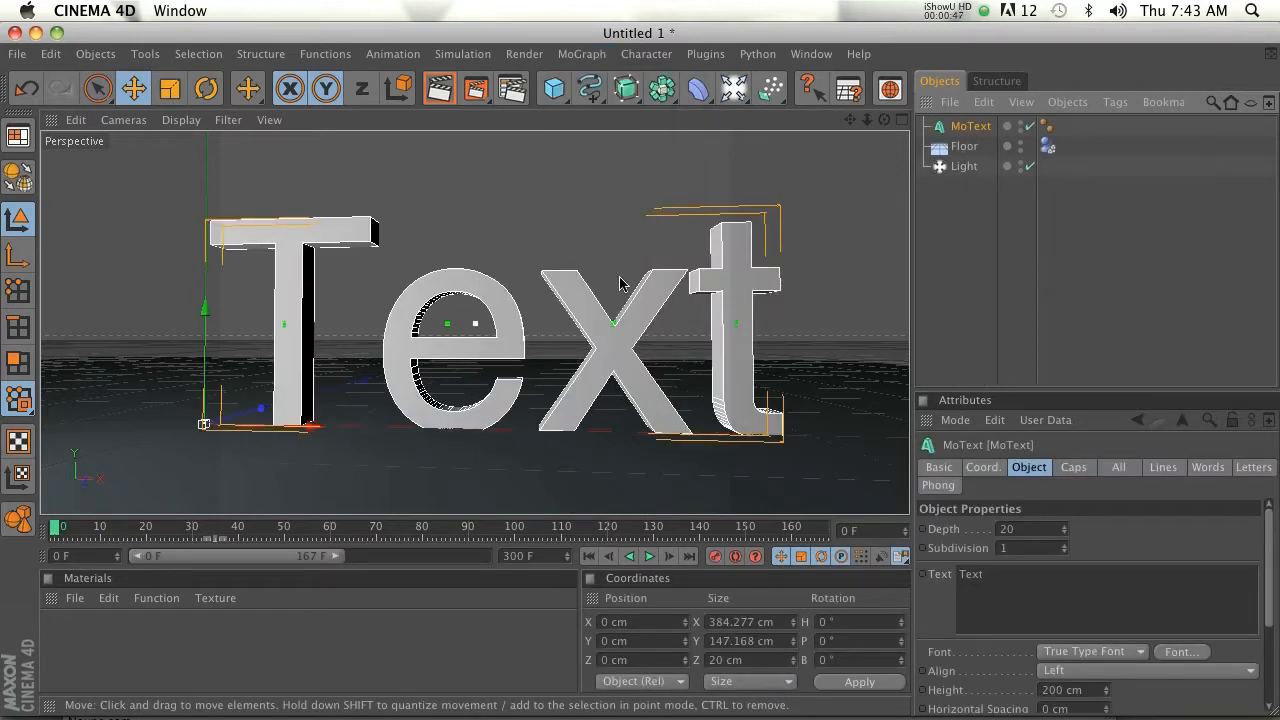
{"action": "left_click", "coordinate": [581, 54]}
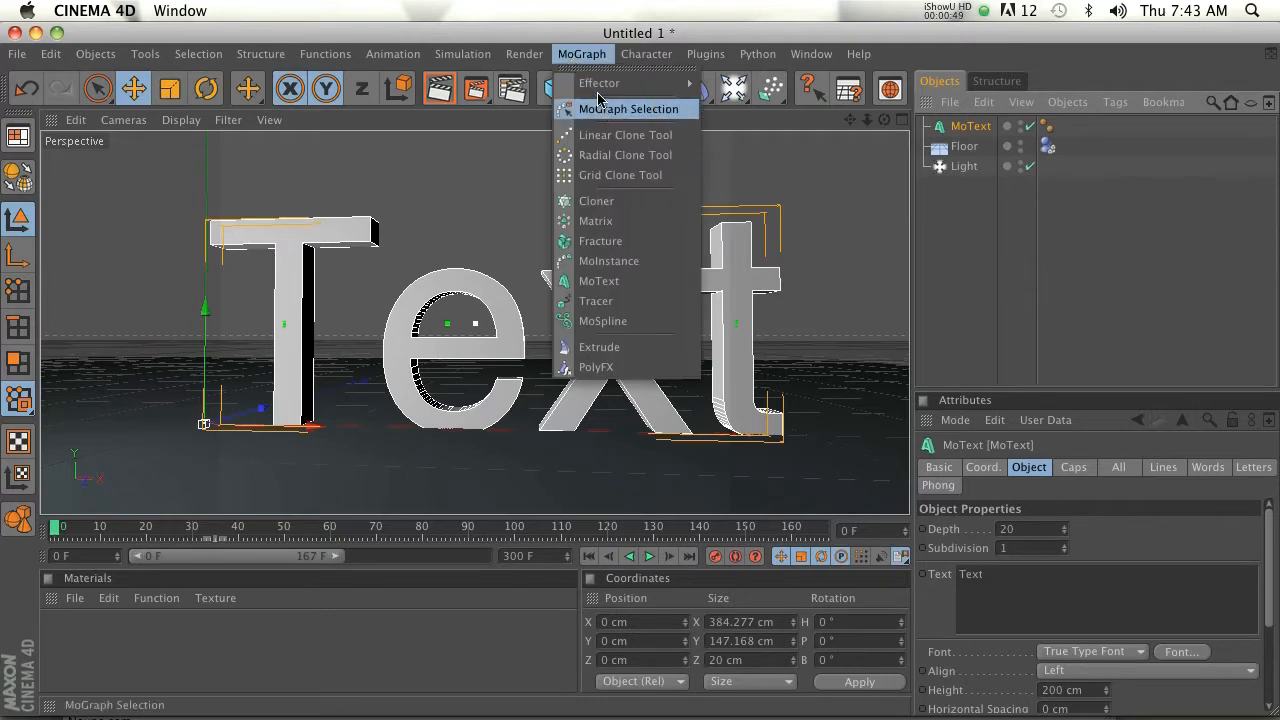
{"action": "left_click", "coordinate": [525, 36]}
Try an Explosion deformer as a child of the MoText object with its strength at 9%, and inspect the scattered polygons
{"action": "left_click_drag", "start_coordinate": [697, 87], "coordinate": [1063, 134]}
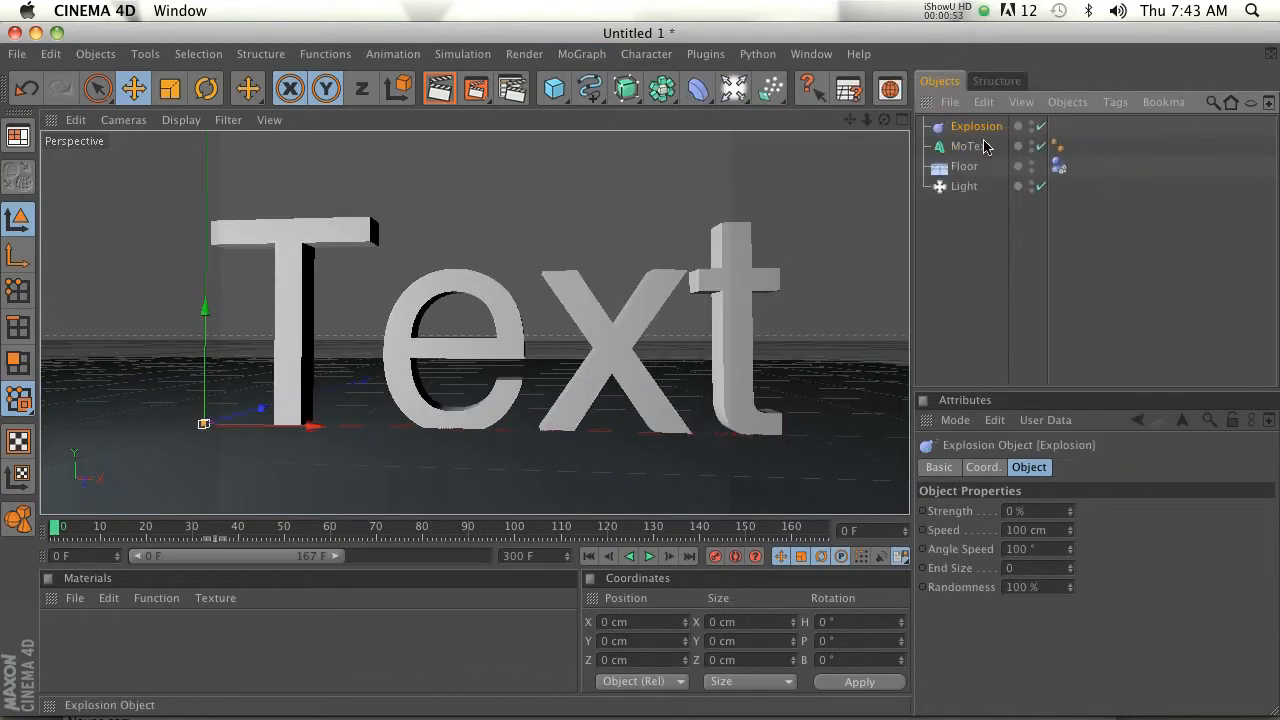
{"action": "left_click_drag", "start_coordinate": [976, 128], "coordinate": [975, 147]}
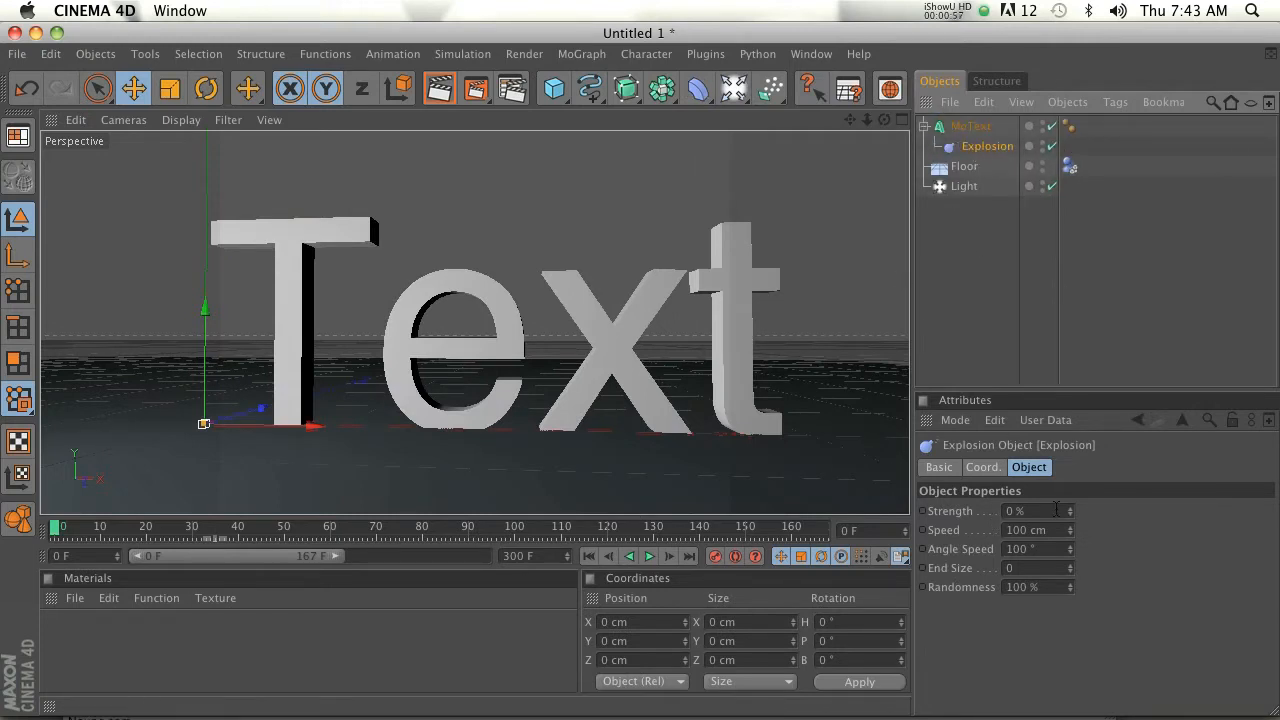
{"action": "left_click_drag", "start_coordinate": [1070, 511], "coordinate": [358, 395]}
{"action": "left_click_drag", "start_coordinate": [516, 375], "coordinate": [741, 308], "text": "alt"}
{"action": "scroll", "coordinate": [741, 308], "scroll_direction": "down", "scroll_amount": 5}
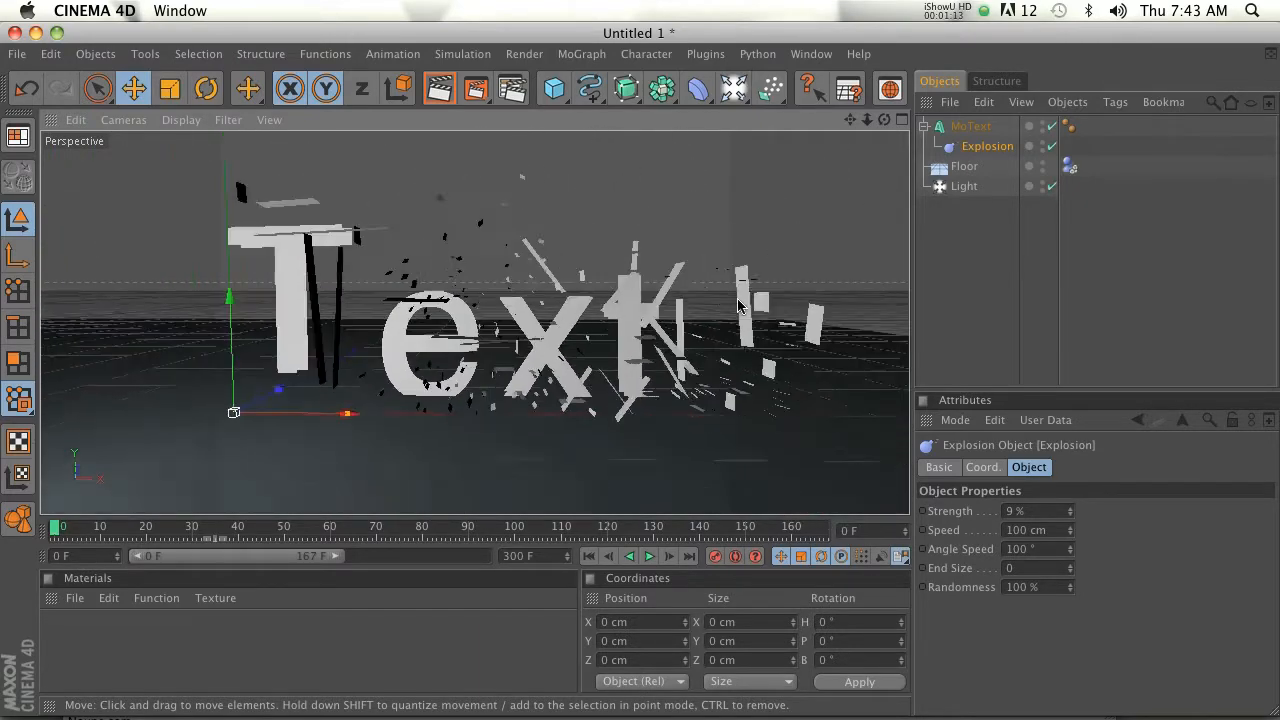
{"action": "scroll", "coordinate": [739, 305], "scroll_direction": "up", "scroll_amount": 2}
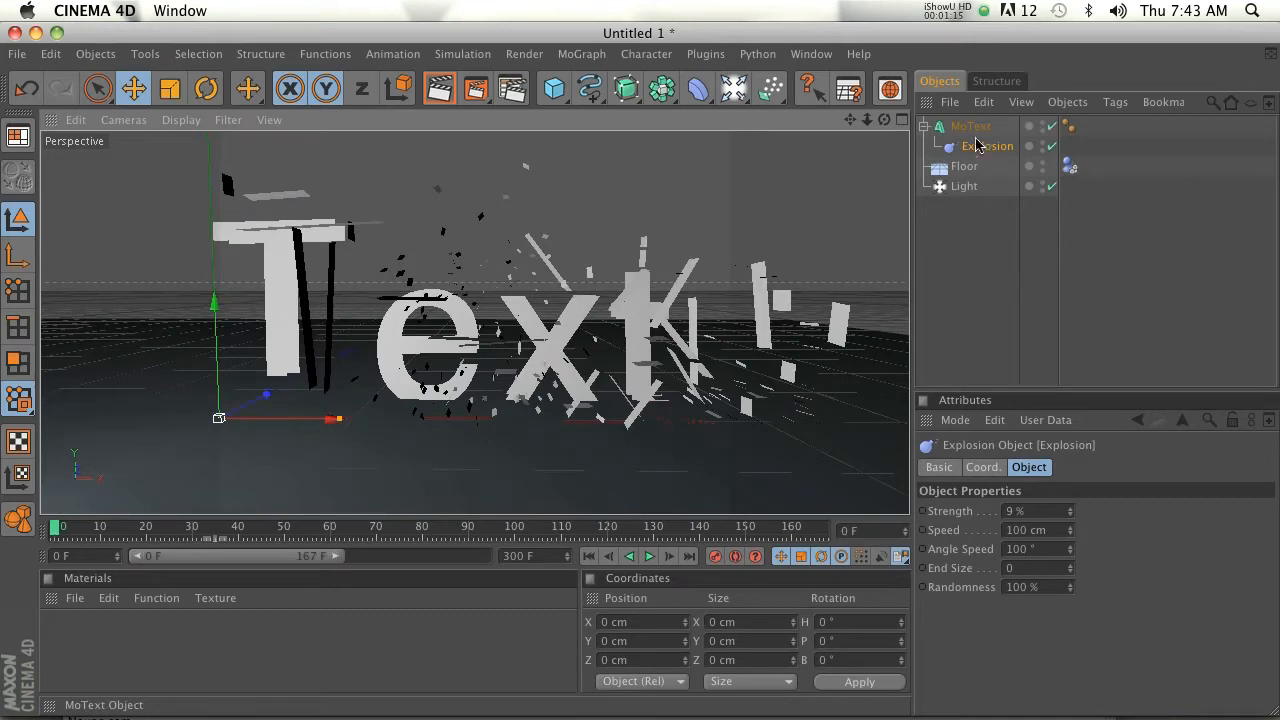
{"action": "scroll", "coordinate": [652, 283], "scroll_direction": "up", "scroll_amount": 4}
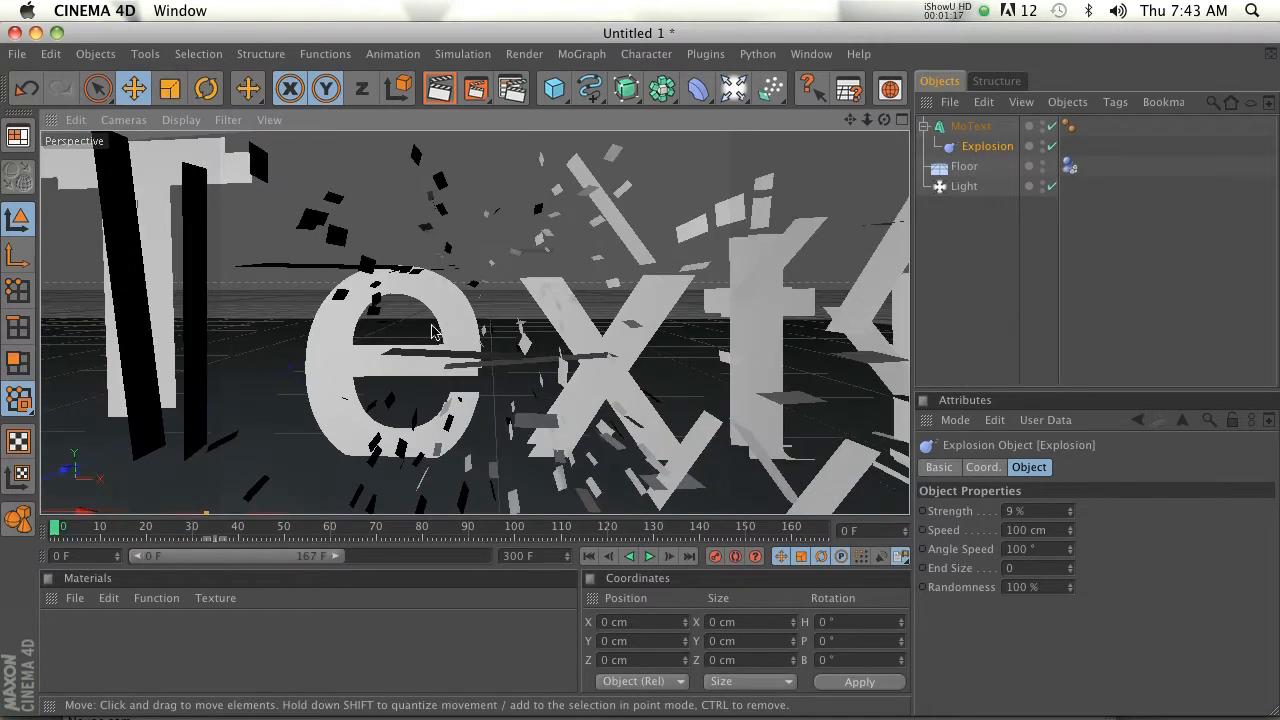
{"action": "scroll", "coordinate": [640, 375], "scroll_direction": "down", "scroll_amount": 6}
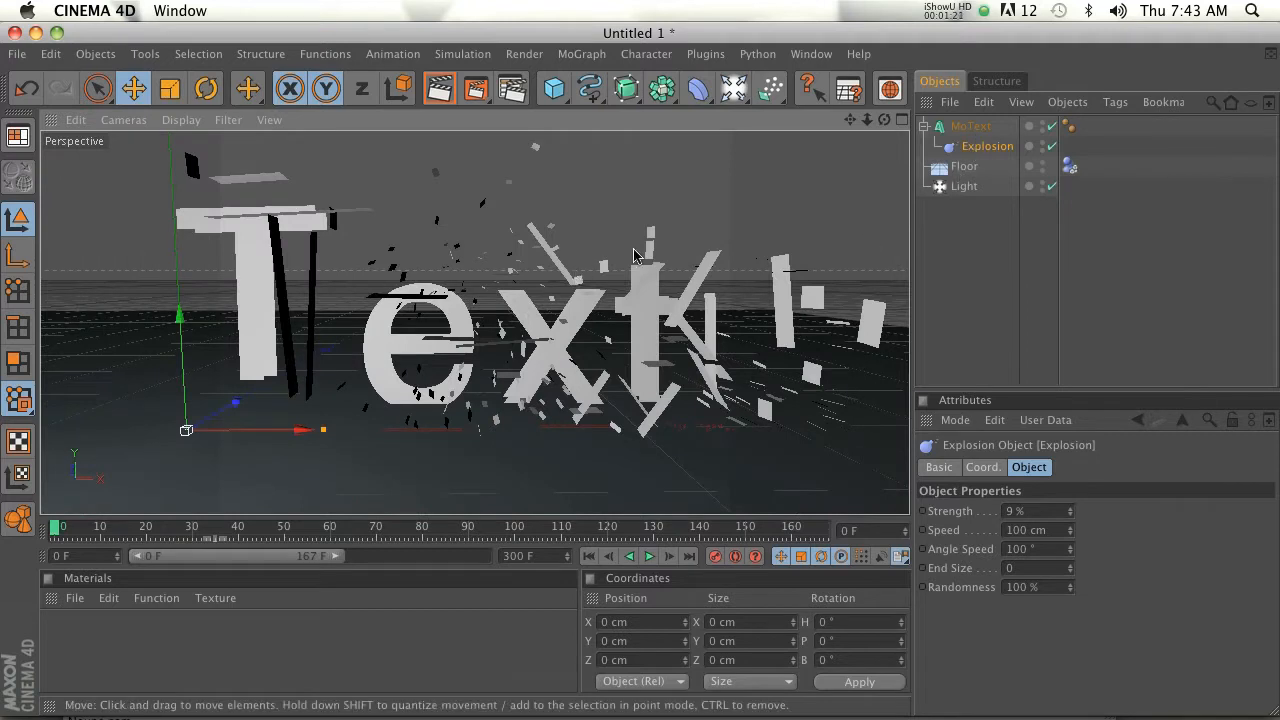
Delete the Explosion deformer from under the MoText object
{"action": "left_click", "coordinate": [987, 146]}
{"action": "key", "text": "Delete"}
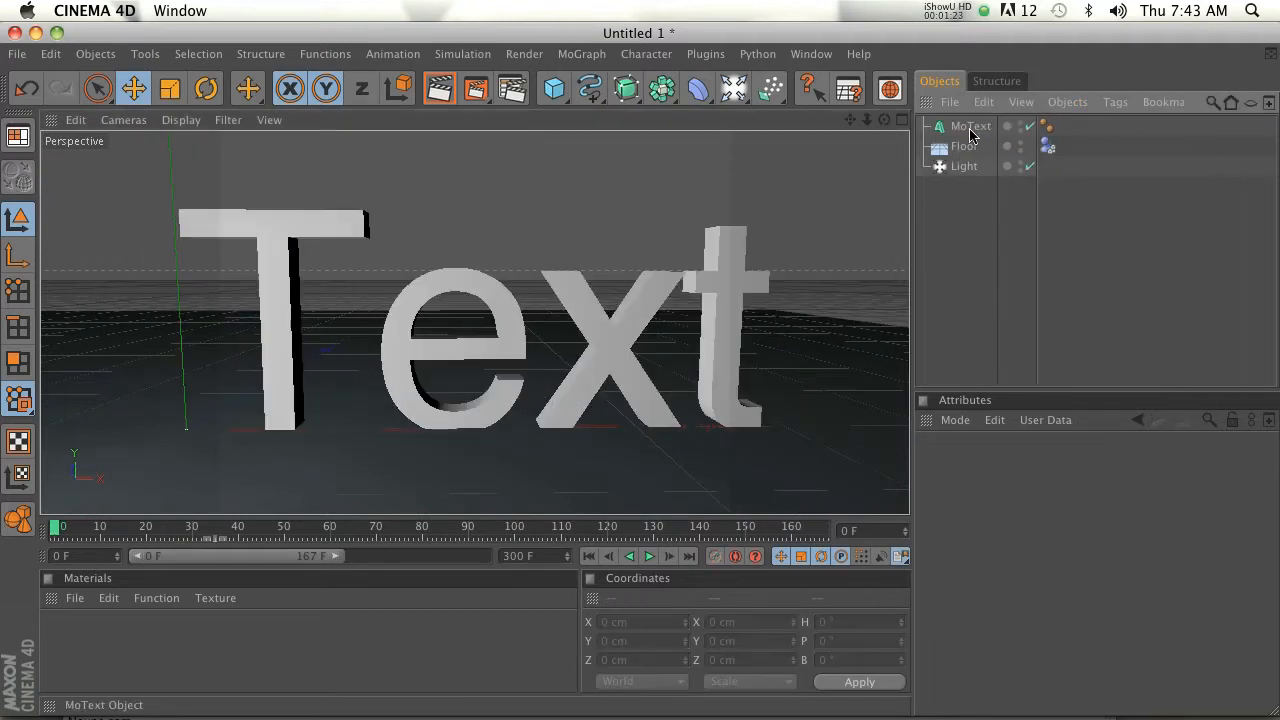
Replace the MoText object's placeholder text with the person's first name
{"action": "left_click", "coordinate": [970, 126]}
{"action": "double_click", "coordinate": [1008, 578]}
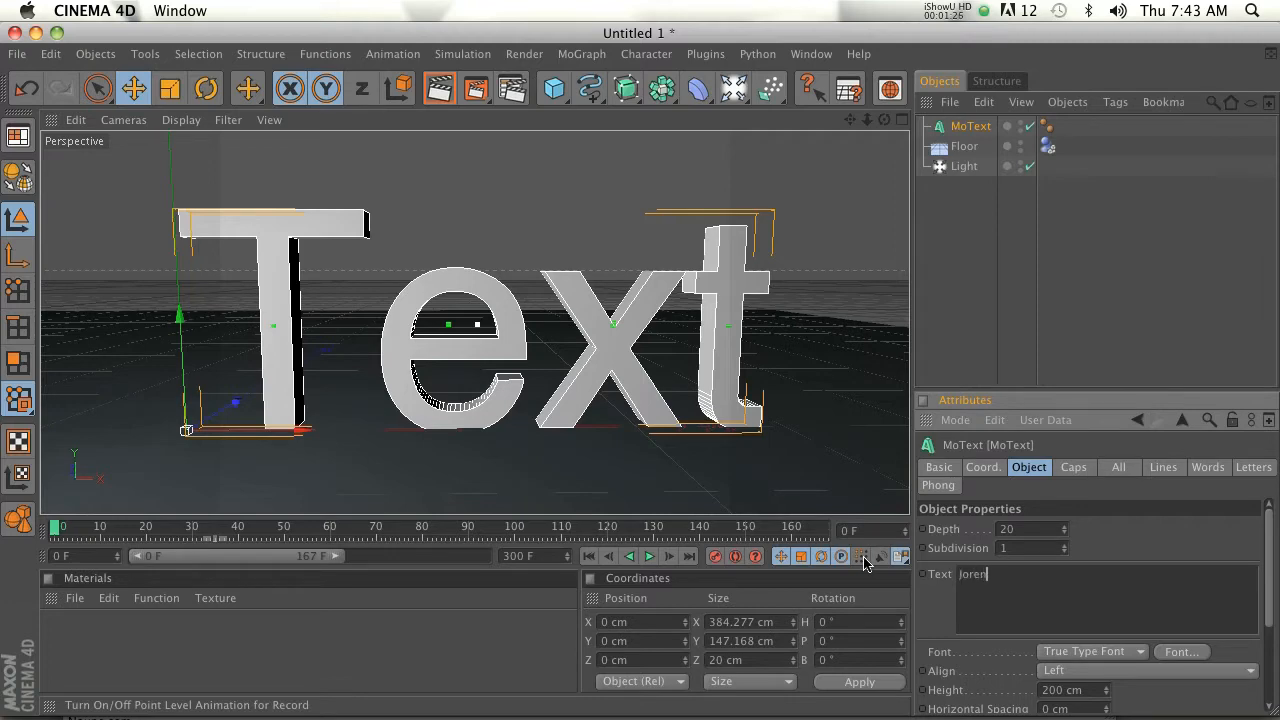
{"action": "left_click", "coordinate": [967, 130]}
{"action": "scroll", "coordinate": [645, 307], "scroll_direction": "down", "scroll_amount": 3}
{"action": "left_click_drag", "start_coordinate": [641, 369], "coordinate": [648, 360], "text": "alt"}
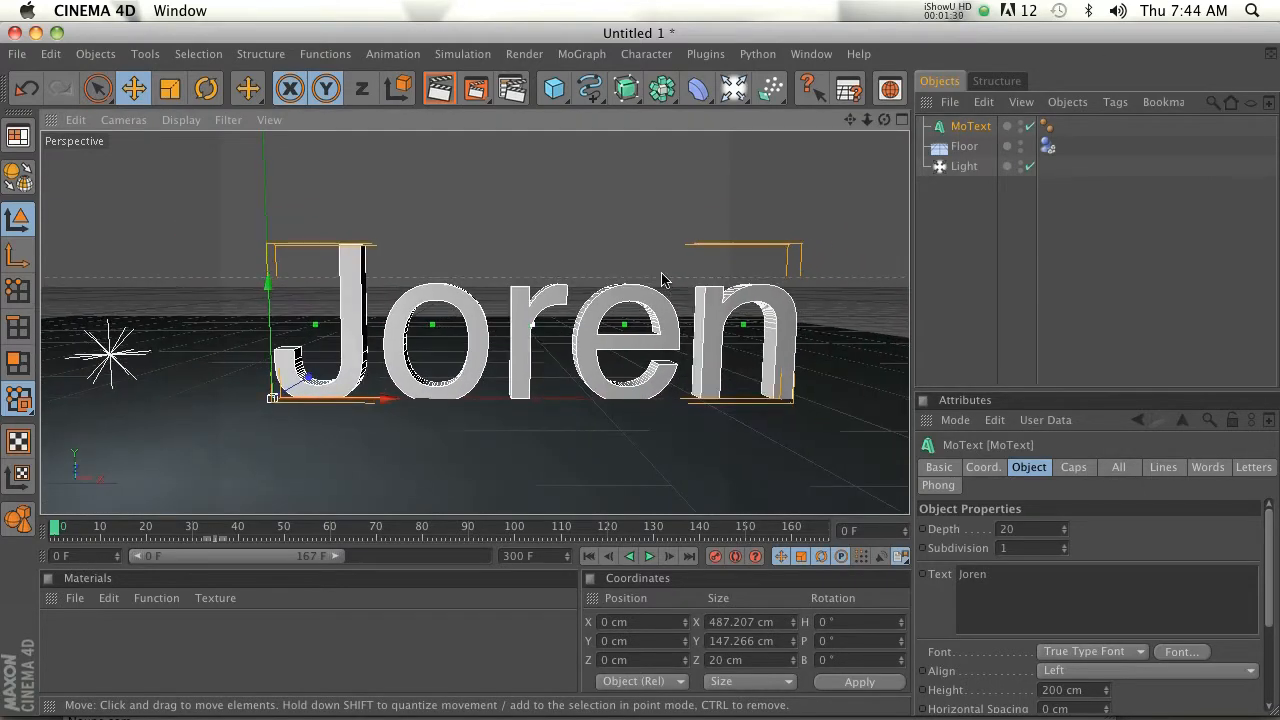
Open the Thrausi plugin for the selected MoText object and look through its Dynamic, Material and Bake settings
{"action": "left_click", "coordinate": [705, 54]}
{"action": "mouse_move", "coordinate": [746, 128]}
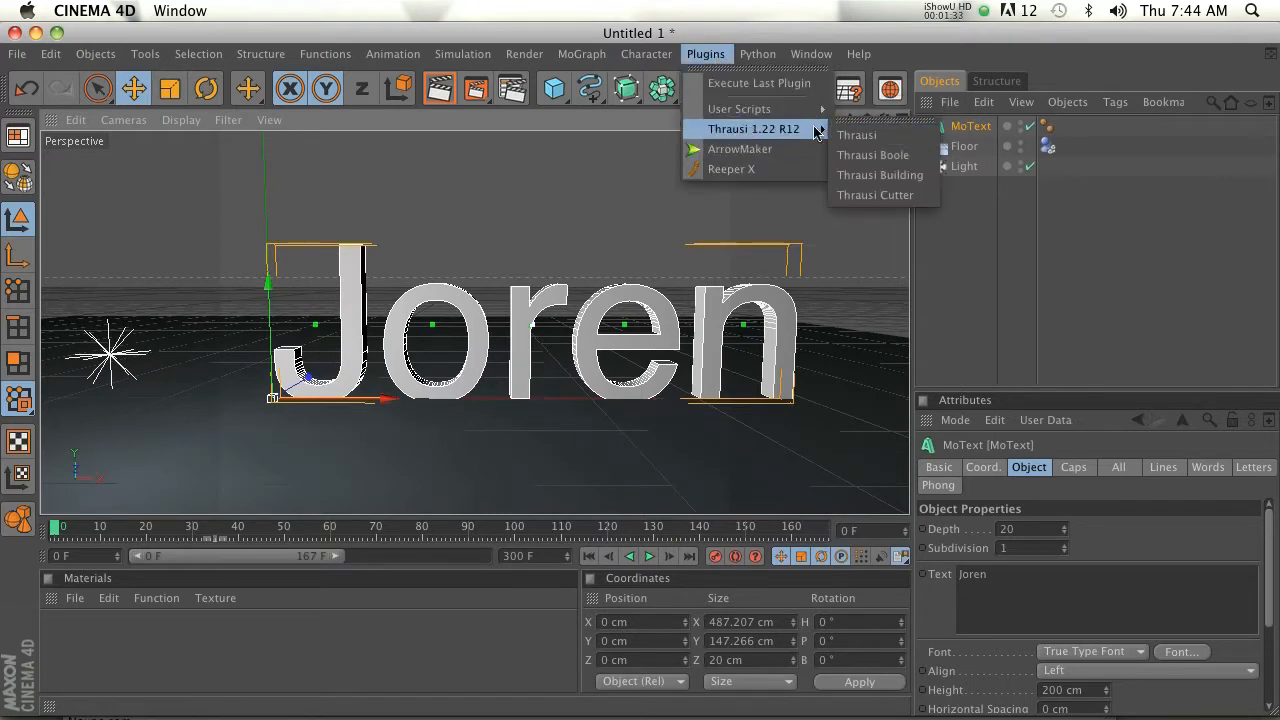
{"action": "left_click", "coordinate": [856, 135]}
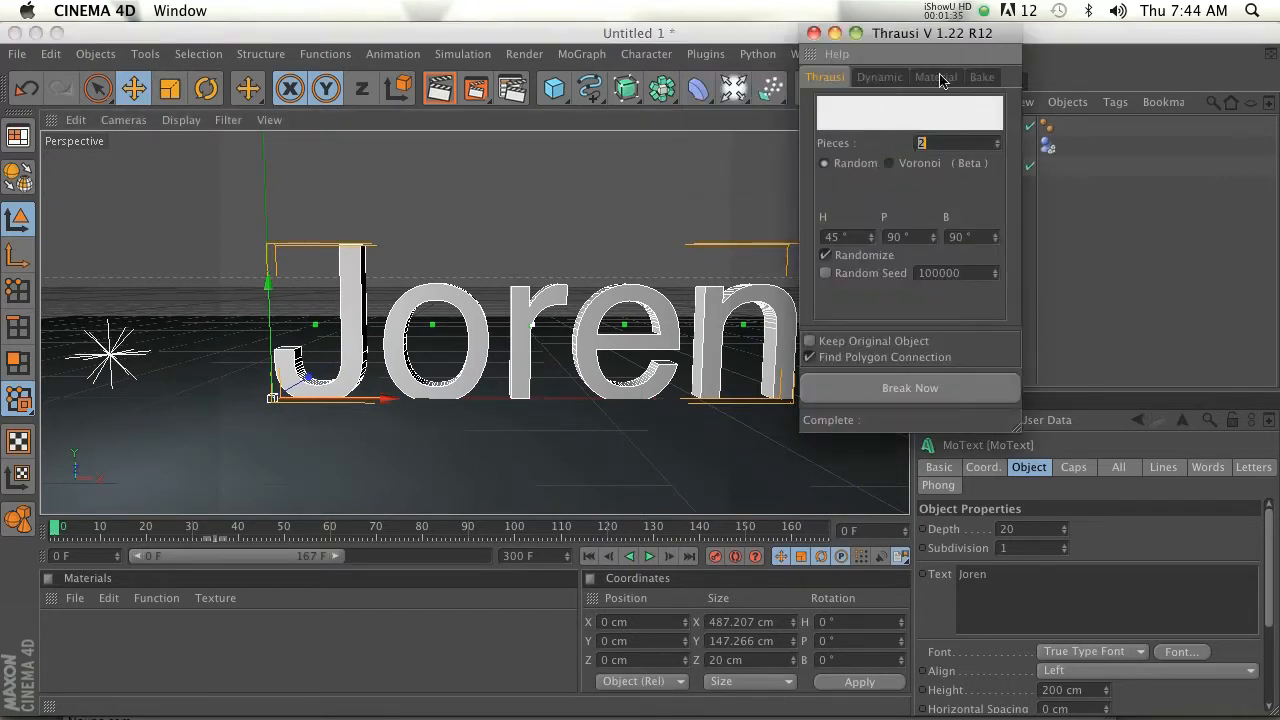
{"action": "left_click_drag", "start_coordinate": [926, 45], "coordinate": [592, 133]}
{"action": "left_click_drag", "start_coordinate": [688, 527], "coordinate": [758, 560]}
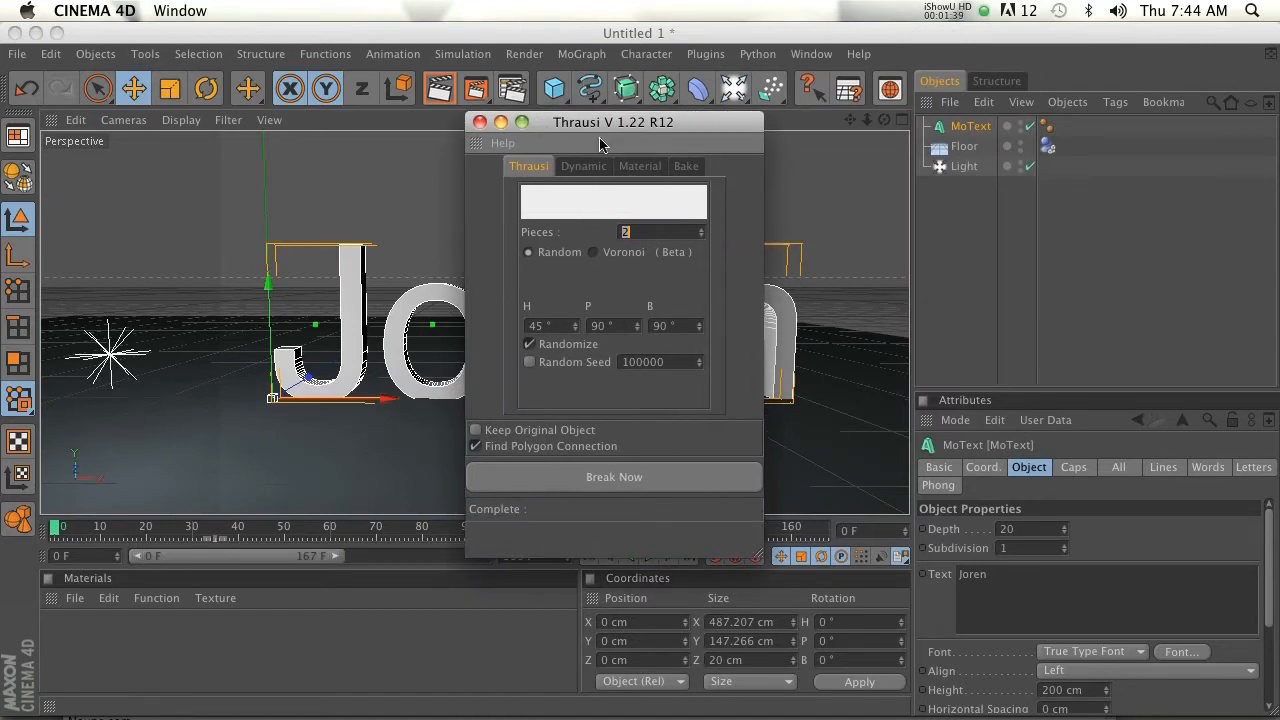
{"action": "left_click", "coordinate": [590, 168]}
{"action": "left_click", "coordinate": [638, 167]}
{"action": "left_click", "coordinate": [686, 167]}
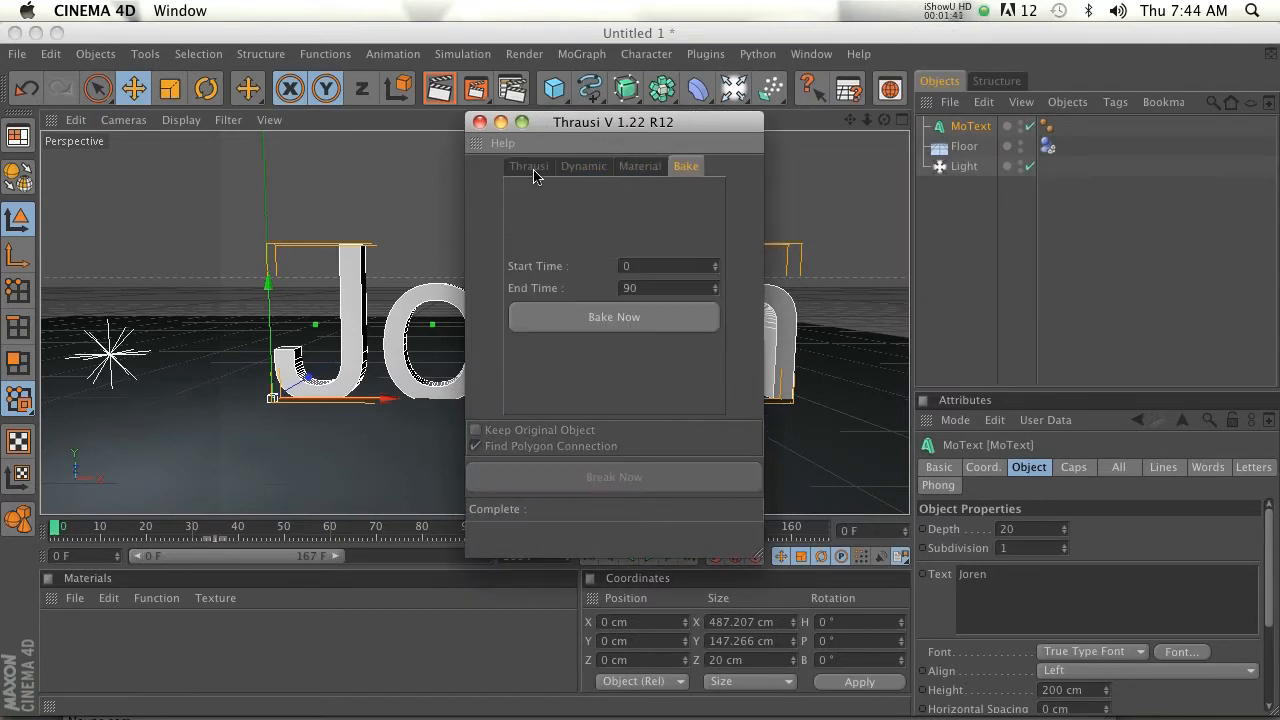
{"action": "left_click", "coordinate": [528, 167]}
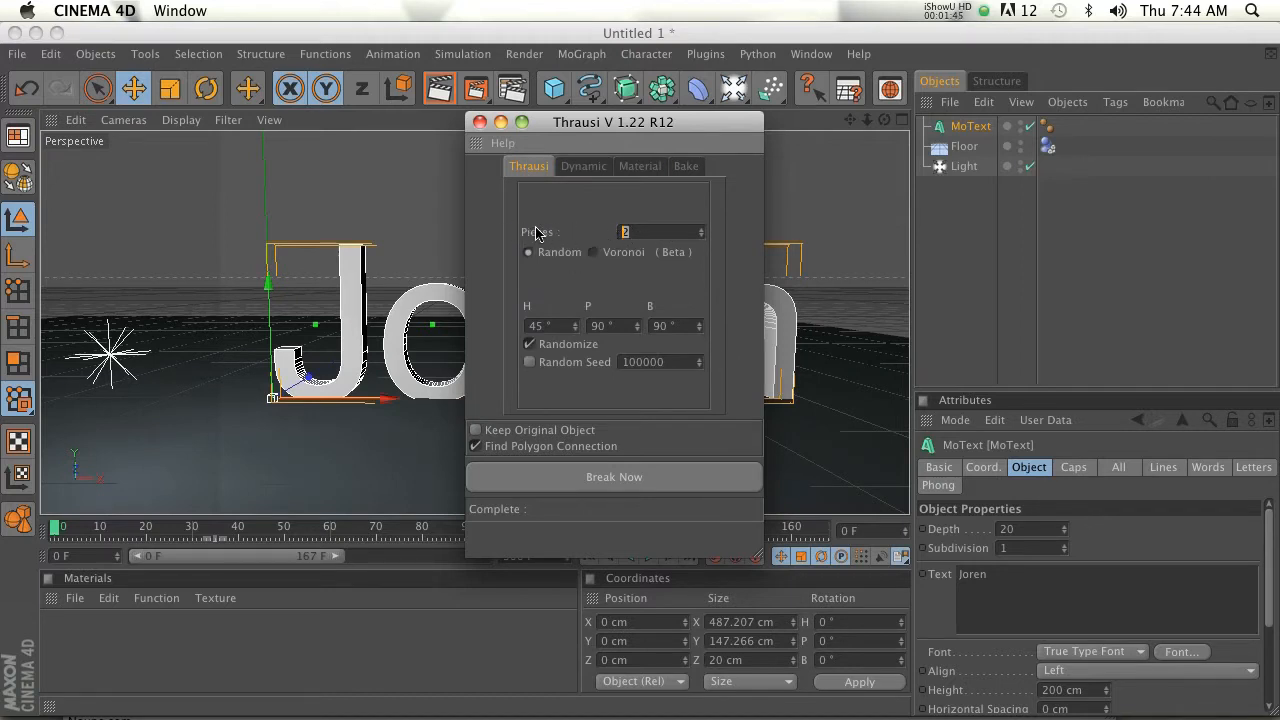
Break the text into 60 random pieces per letter with Thrausi, and close the plugin window
{"action": "left_click_drag", "start_coordinate": [575, 130], "coordinate": [565, 112]}
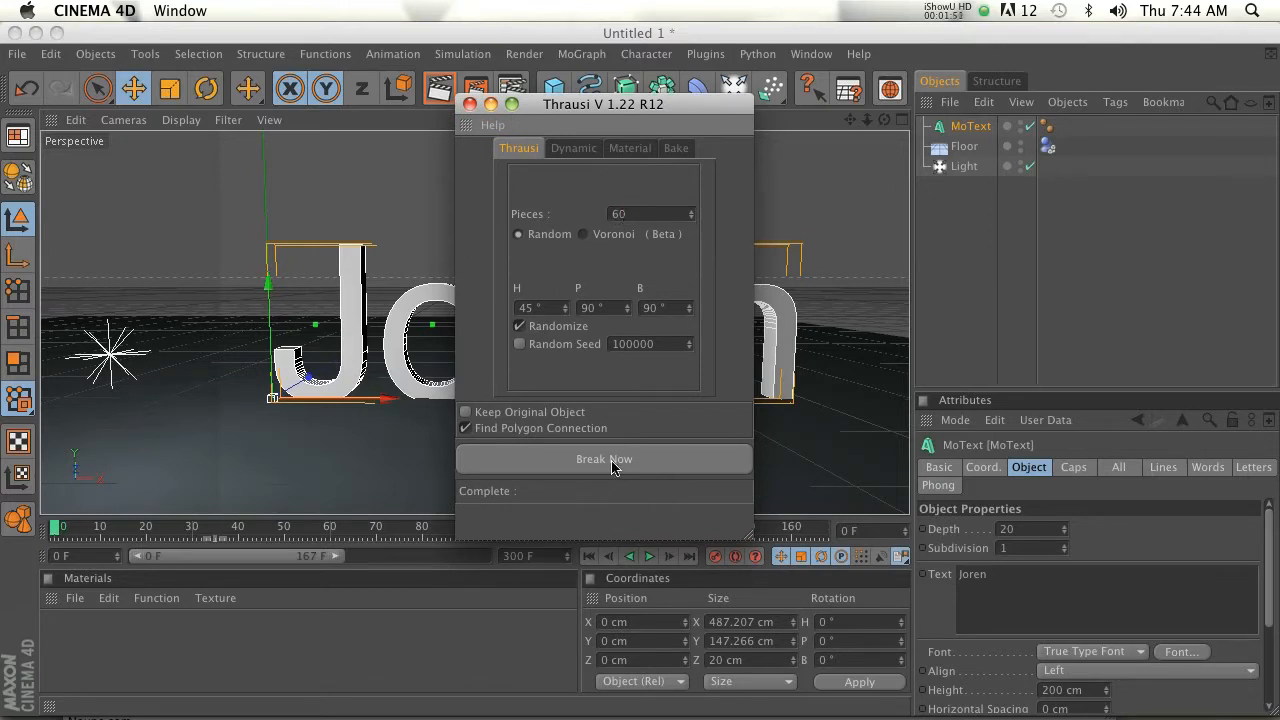
{"action": "left_click_drag", "start_coordinate": [612, 100], "coordinate": [899, 43]}
{"action": "left_click", "coordinate": [903, 401]}
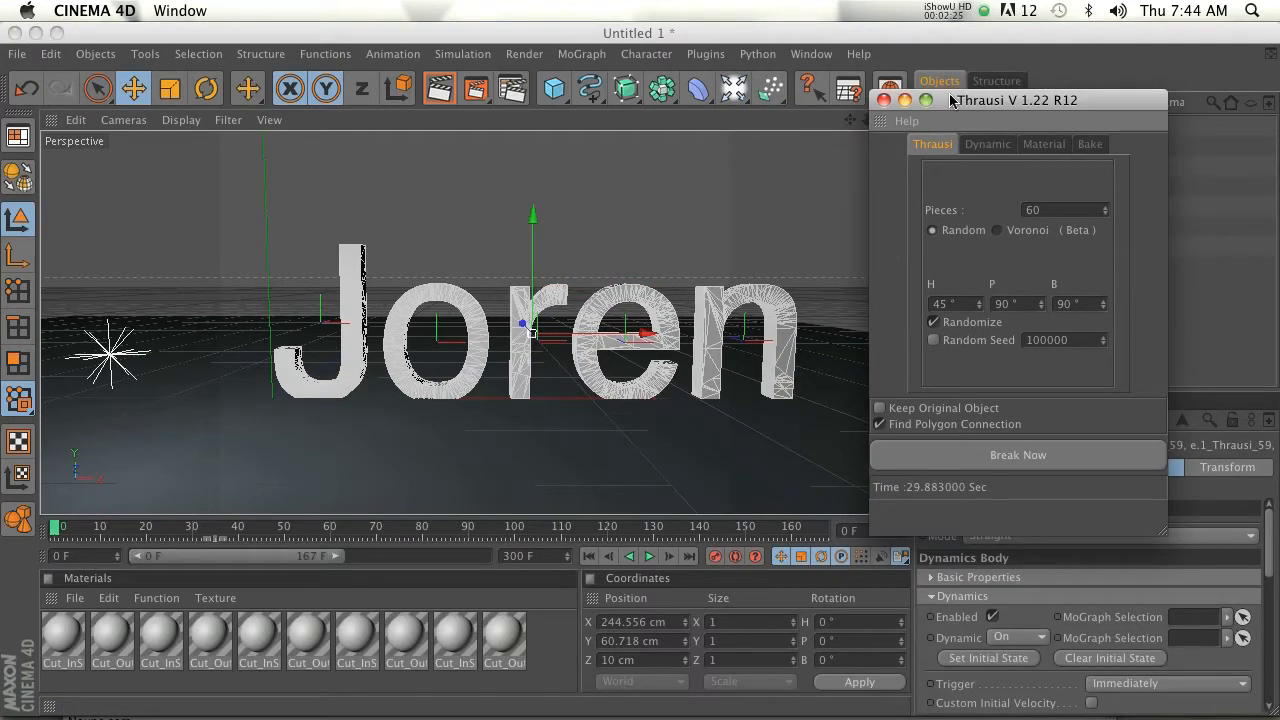
{"action": "left_click_drag", "start_coordinate": [952, 101], "coordinate": [780, 146]}
{"action": "left_click", "coordinate": [715, 147]}
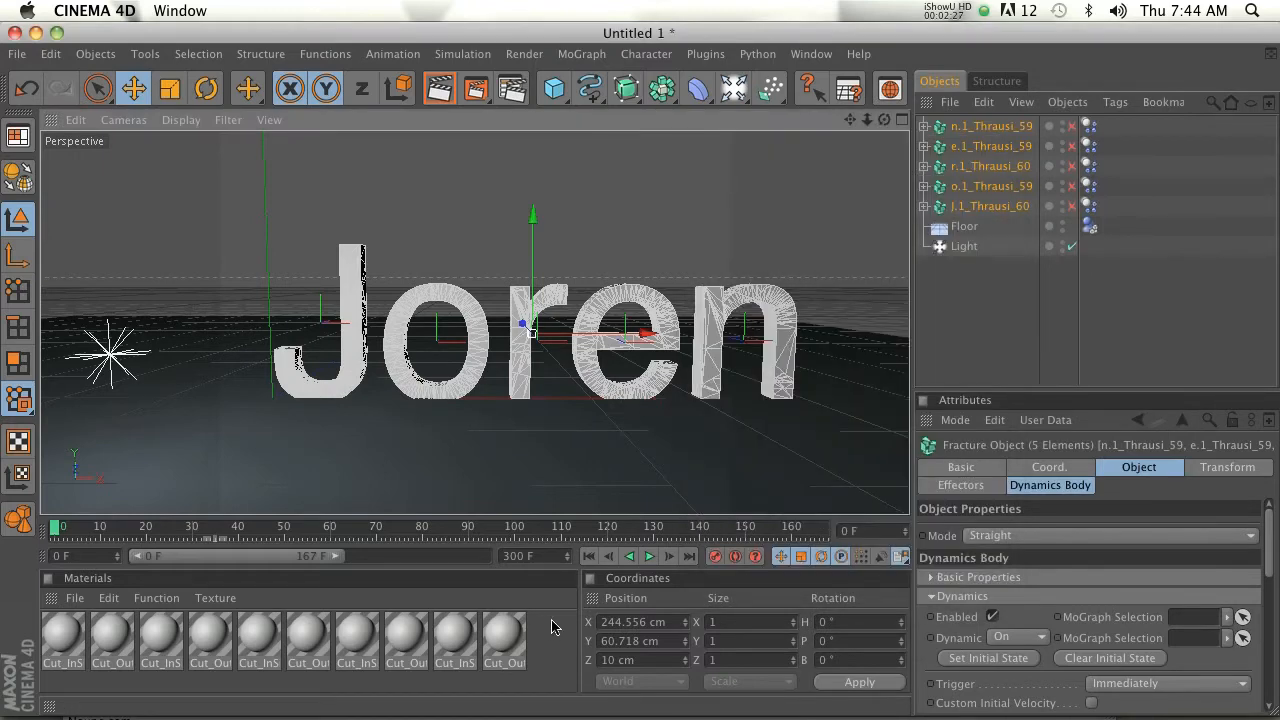
Check each of the five Thrausi fracture objects and enable them all
{"action": "left_click", "coordinate": [988, 206]}
{"action": "left_click", "coordinate": [986, 186]}
{"action": "left_click", "coordinate": [986, 166]}
{"action": "left_click", "coordinate": [986, 146]}
{"action": "left_click", "coordinate": [984, 127]}
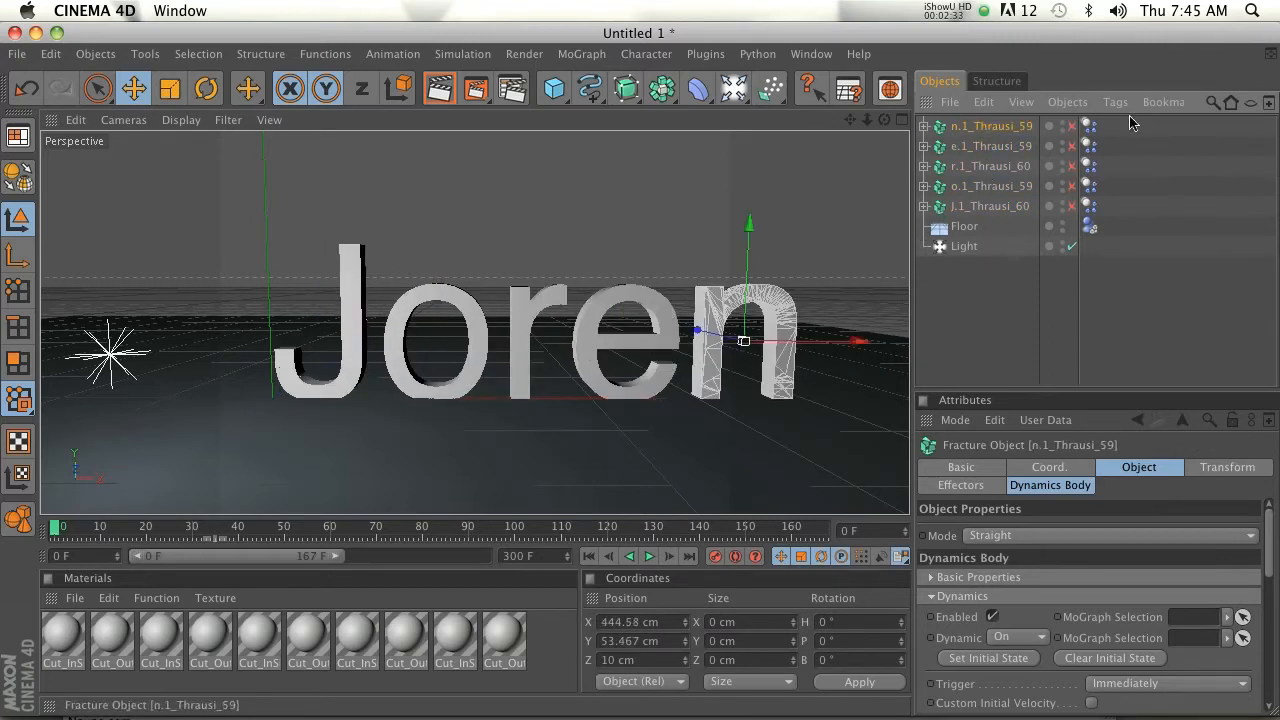
{"action": "left_click", "coordinate": [1072, 126]}
{"action": "left_click", "coordinate": [1072, 146]}
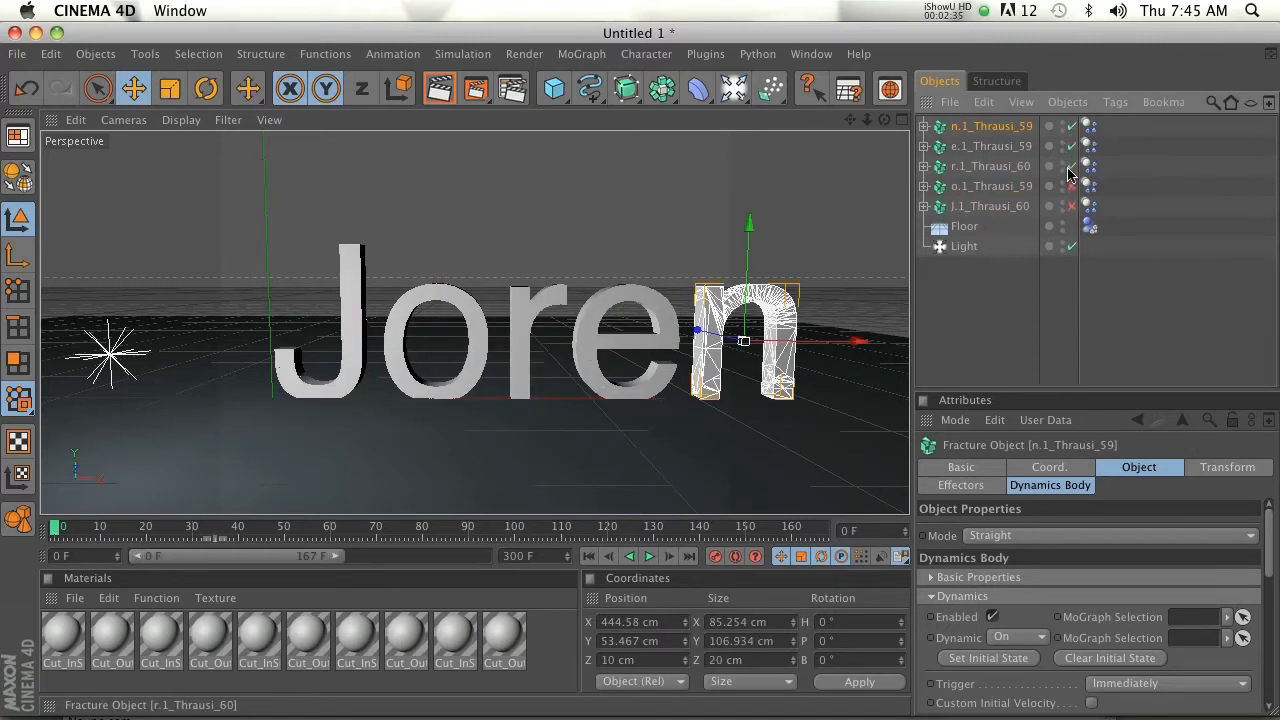
{"action": "left_click", "coordinate": [1072, 186]}
{"action": "left_click", "coordinate": [1072, 206]}
Examine the pieces inside the n fracture object, plus the e and r fracture objects
{"action": "left_click", "coordinate": [925, 127]}
{"action": "scroll", "coordinate": [988, 276], "scroll_direction": "down", "scroll_amount": 15}
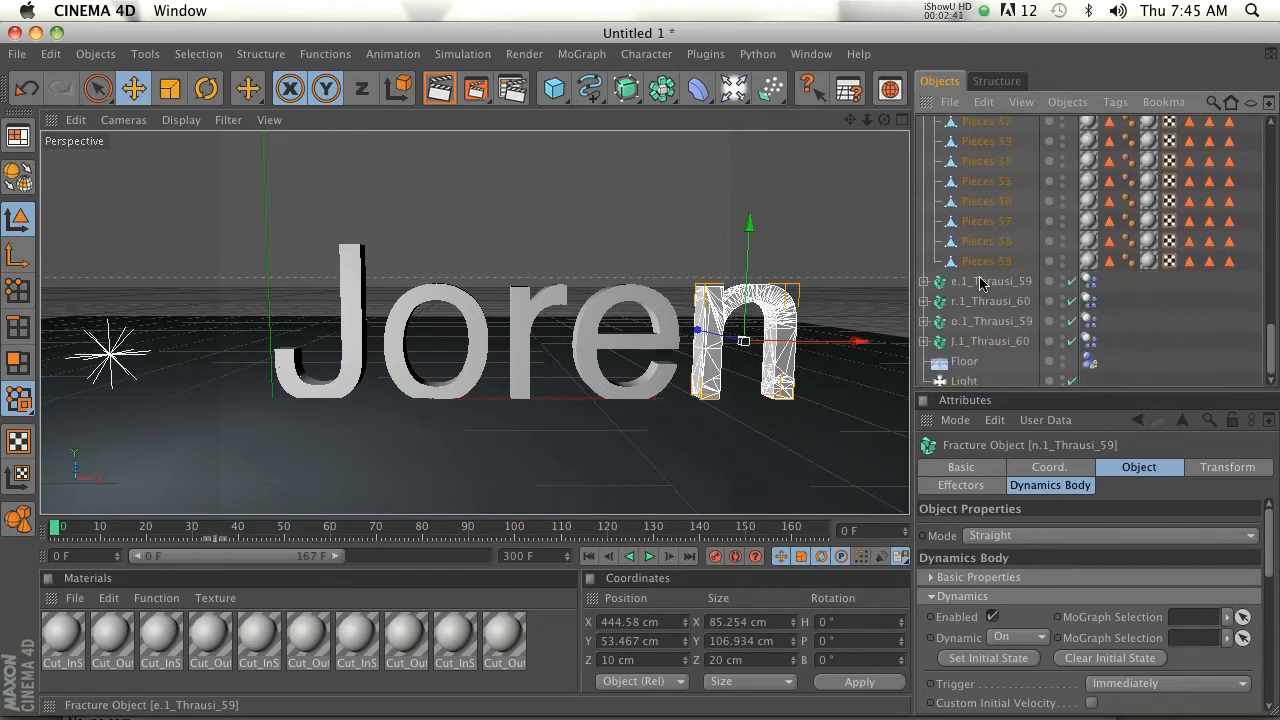
{"action": "scroll", "coordinate": [980, 280], "scroll_direction": "up", "scroll_amount": 15}
{"action": "left_click", "coordinate": [925, 127]}
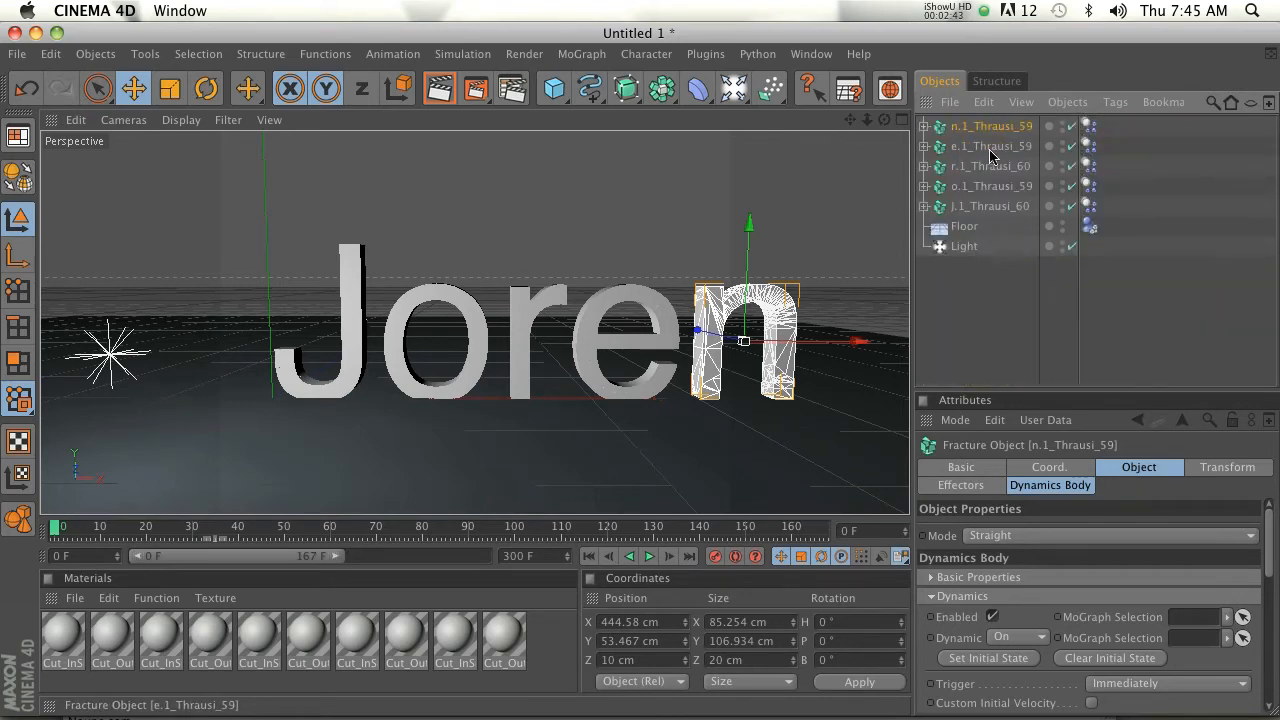
{"action": "left_click", "coordinate": [988, 146]}
{"action": "left_click", "coordinate": [990, 166]}
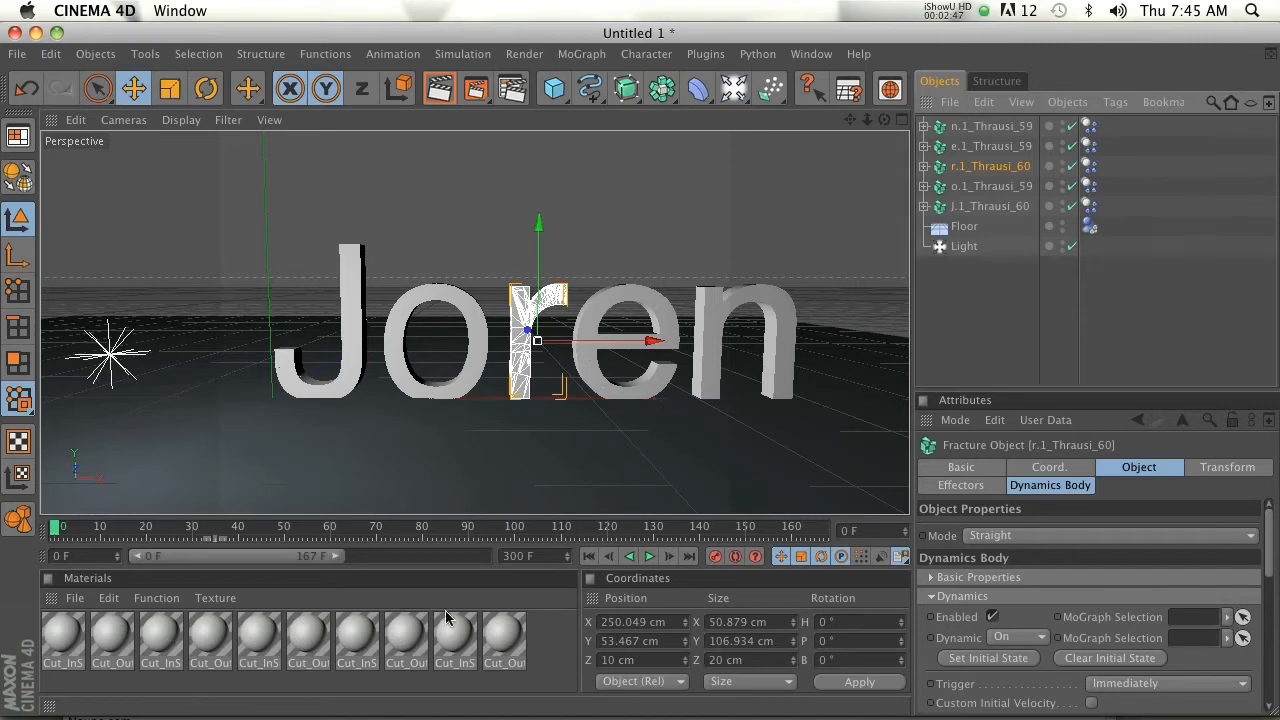
Group all five Thrausi fracture objects under one null
{"action": "left_click", "coordinate": [976, 272]}
{"action": "left_click", "coordinate": [1000, 126]}
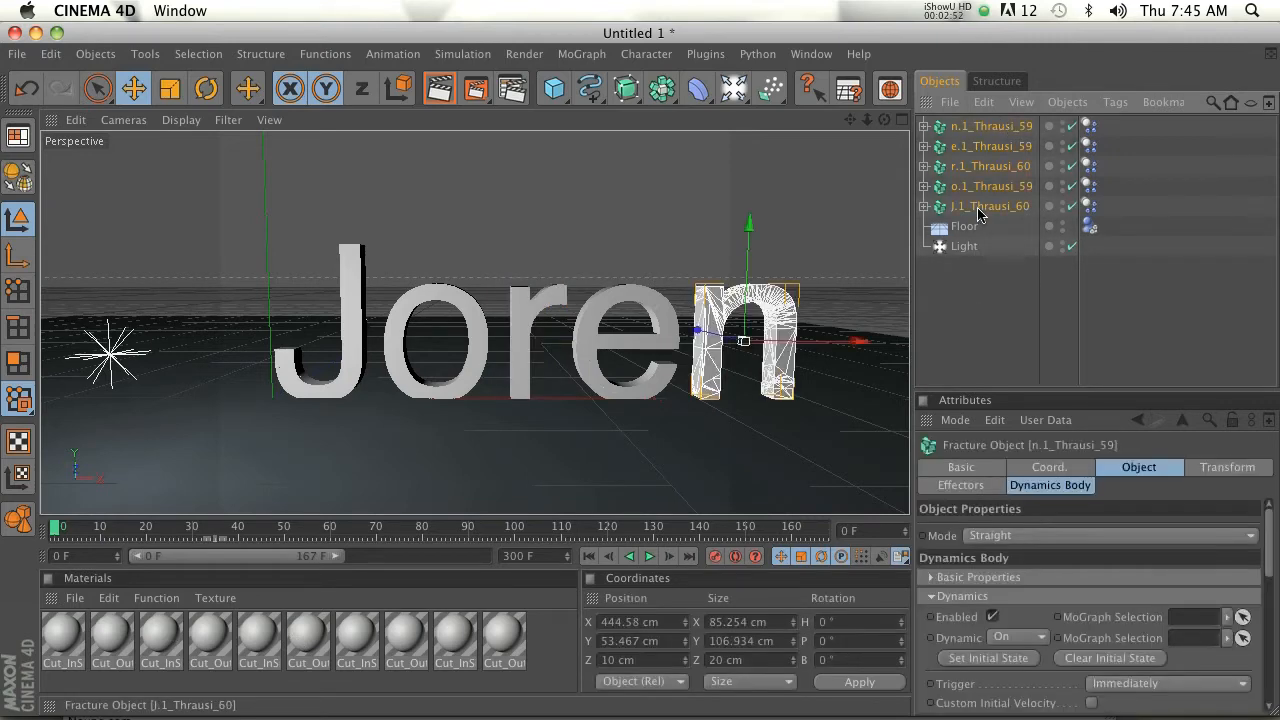
{"action": "left_click", "coordinate": [978, 210], "text": "shift"}
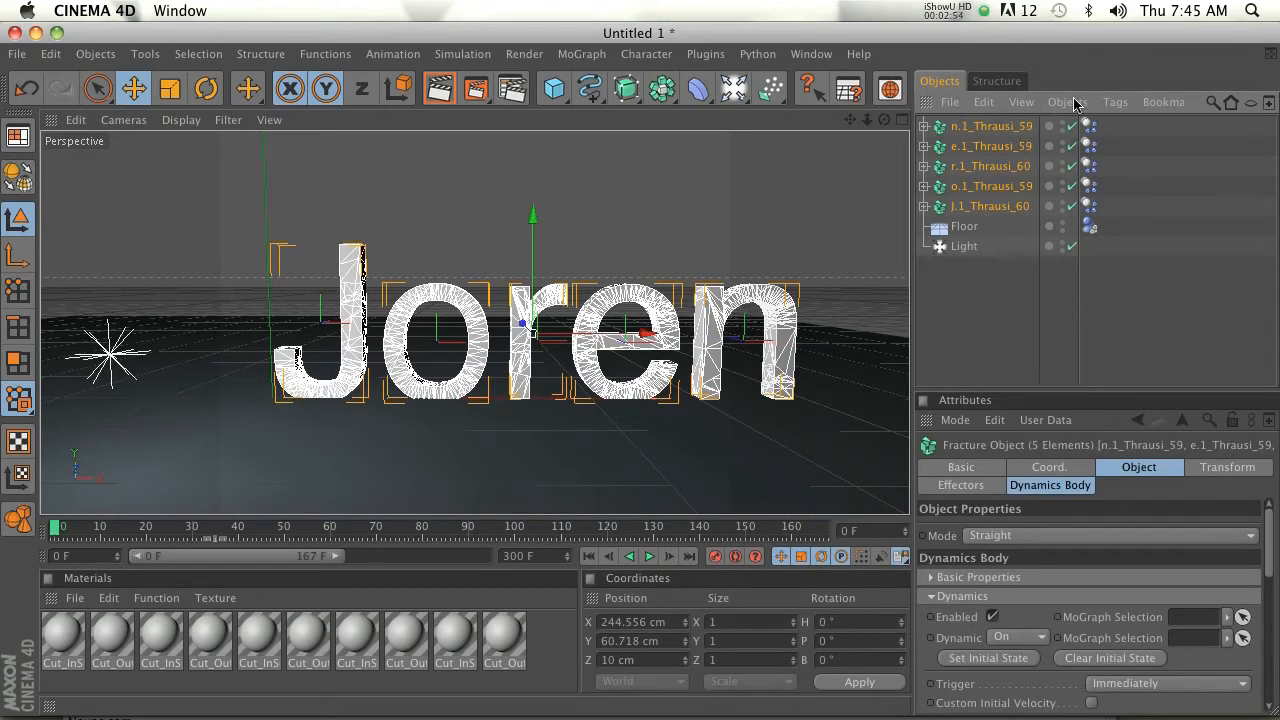
{"action": "key", "text": "alt+g"}
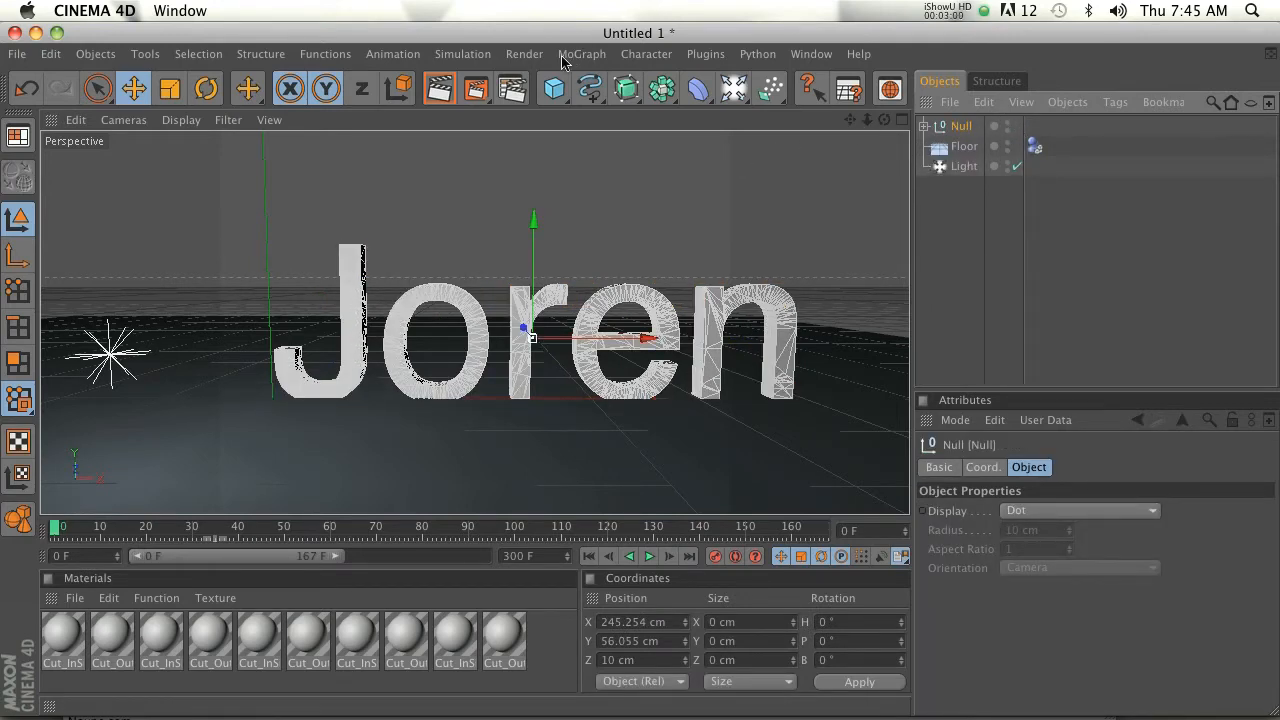
Move the null holding the letters above the floor, to about X 196 cm and Y 97 cm
{"action": "left_click_drag", "start_coordinate": [624, 337], "coordinate": [640, 374]}
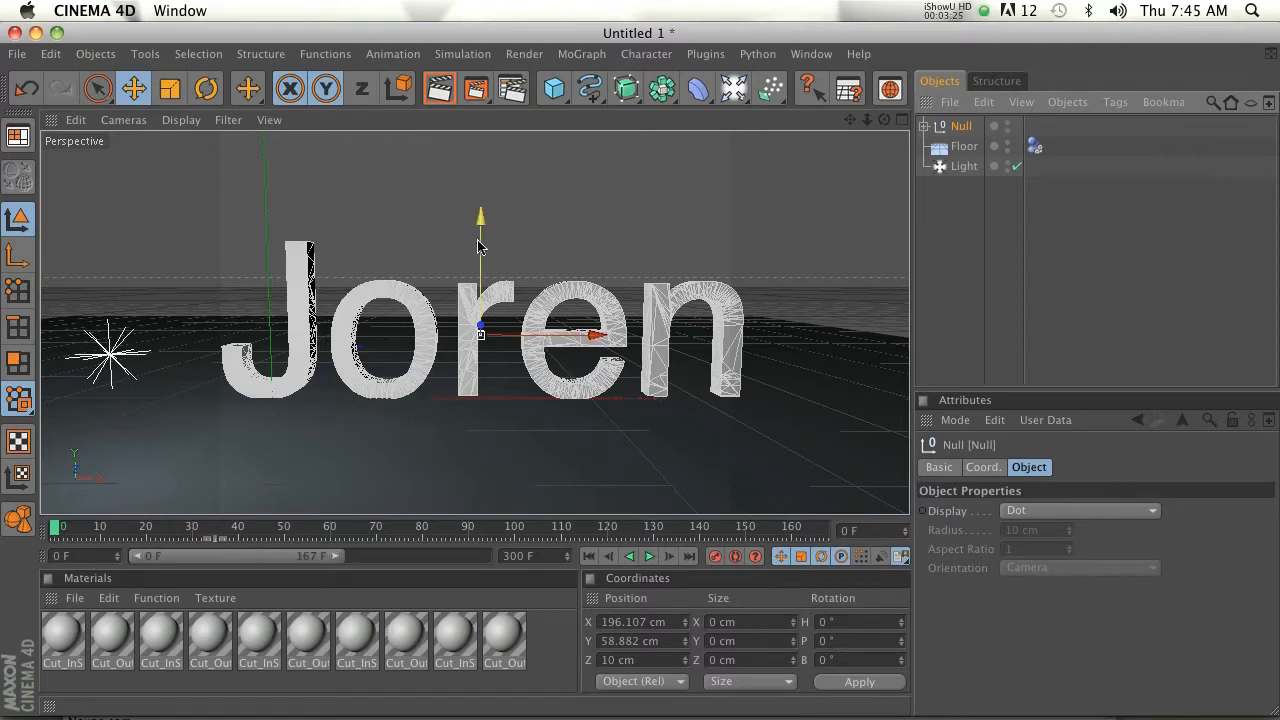
{"action": "left_click_drag", "start_coordinate": [480, 222], "coordinate": [546, 163]}
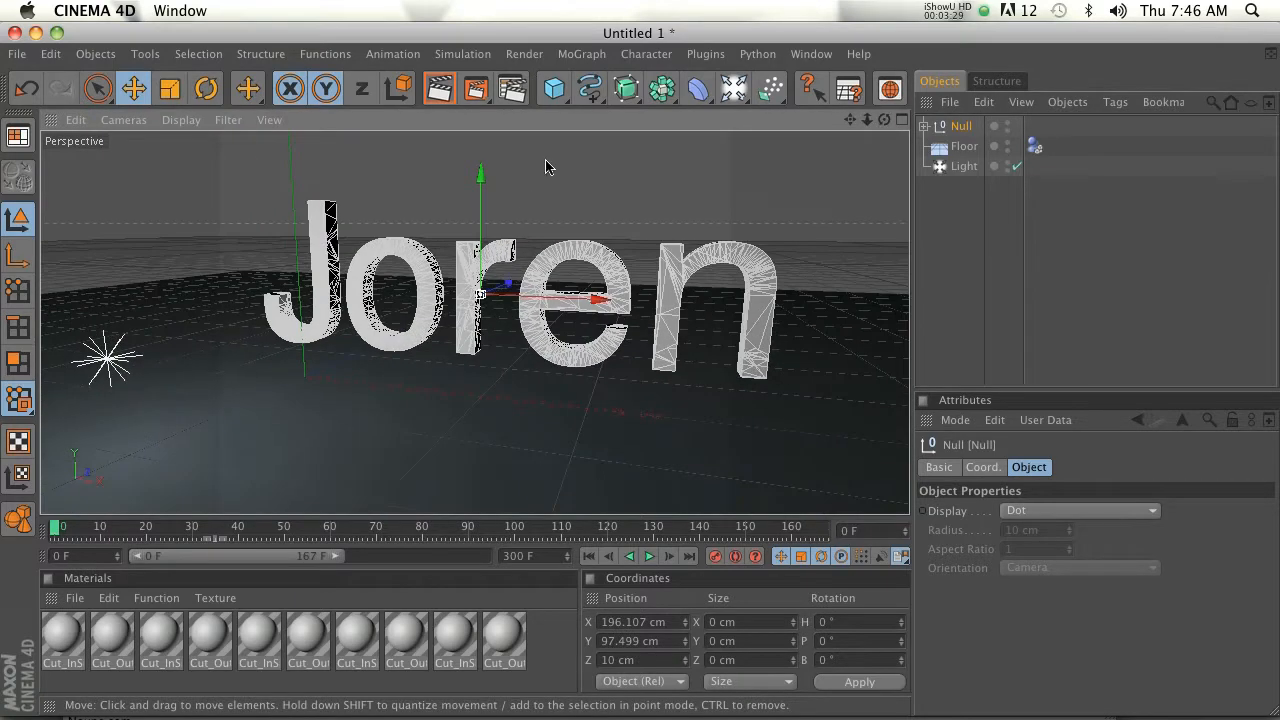
Add a MoGraph Random effector as the parent of the letters' null
{"action": "left_click", "coordinate": [583, 56]}
{"action": "mouse_move", "coordinate": [617, 95]}
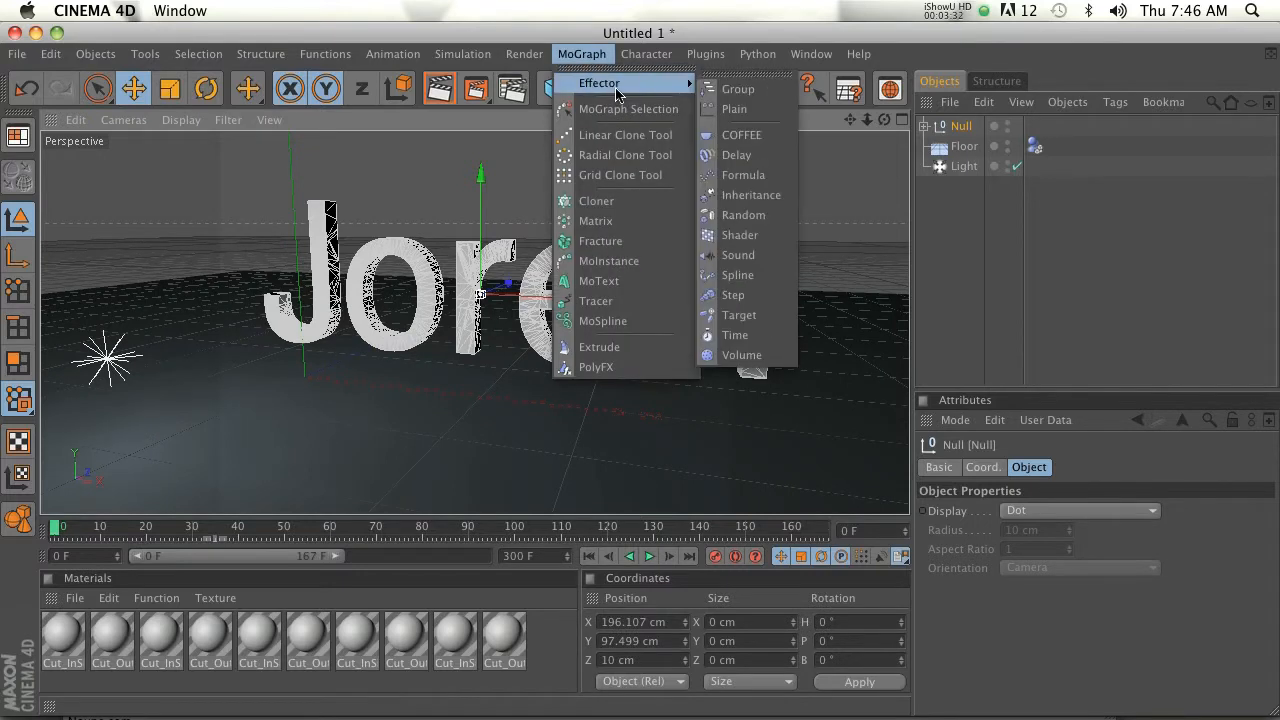
{"action": "left_click", "coordinate": [755, 215]}
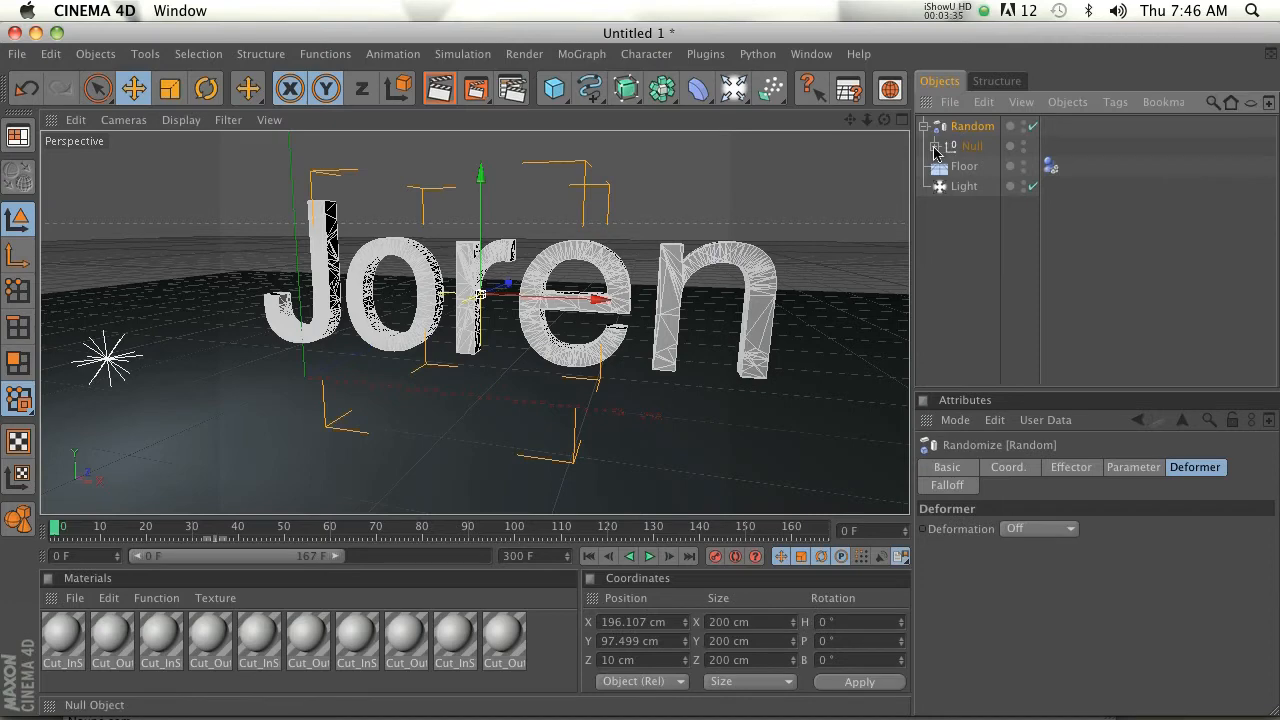
Assign the Random effector to the Effectors list of all five Thrausi fracture objects at once
{"action": "left_click", "coordinate": [966, 146]}
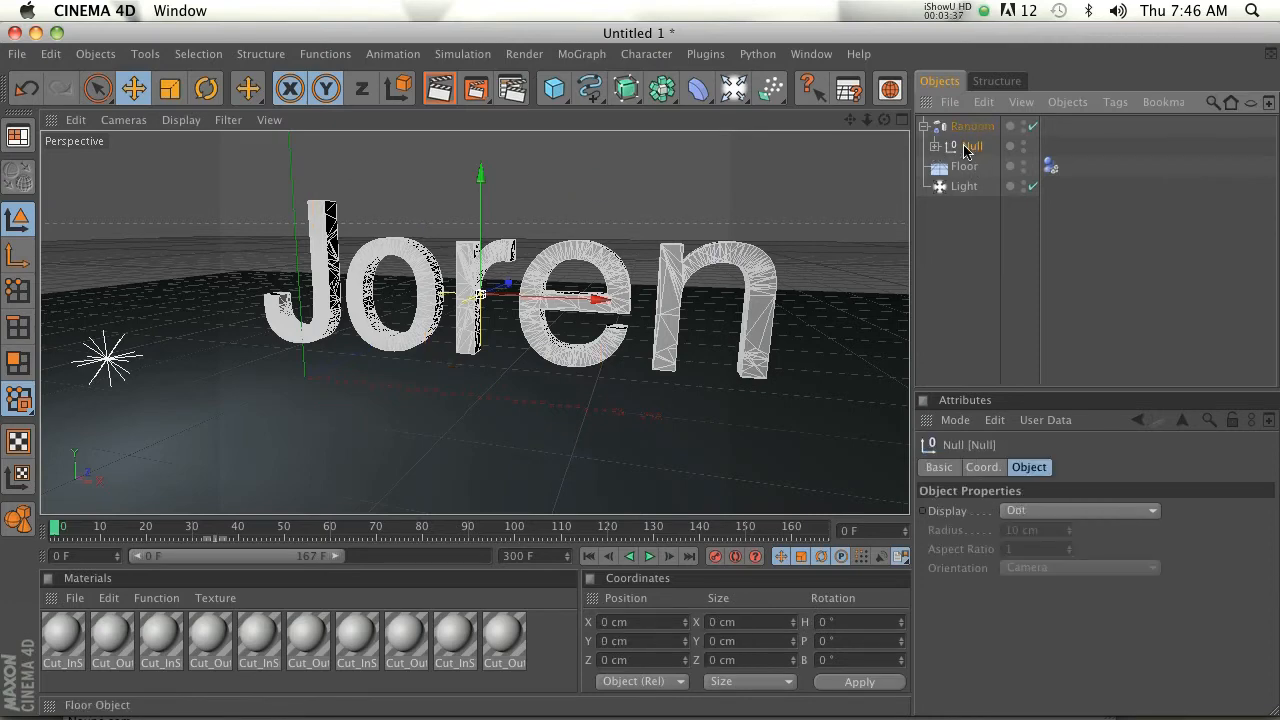
{"action": "left_click", "coordinate": [935, 146]}
{"action": "left_click", "coordinate": [988, 168]}
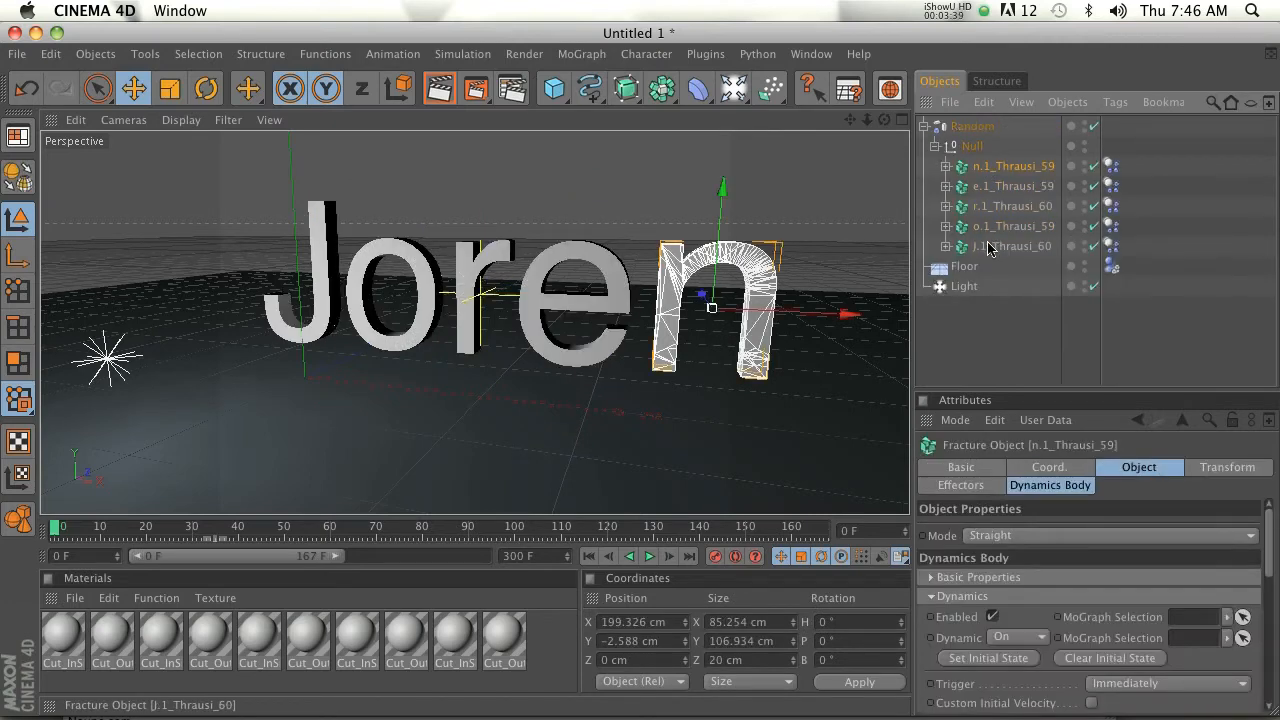
{"action": "left_click", "coordinate": [990, 246], "text": "shift"}
{"action": "left_click", "coordinate": [950, 485]}
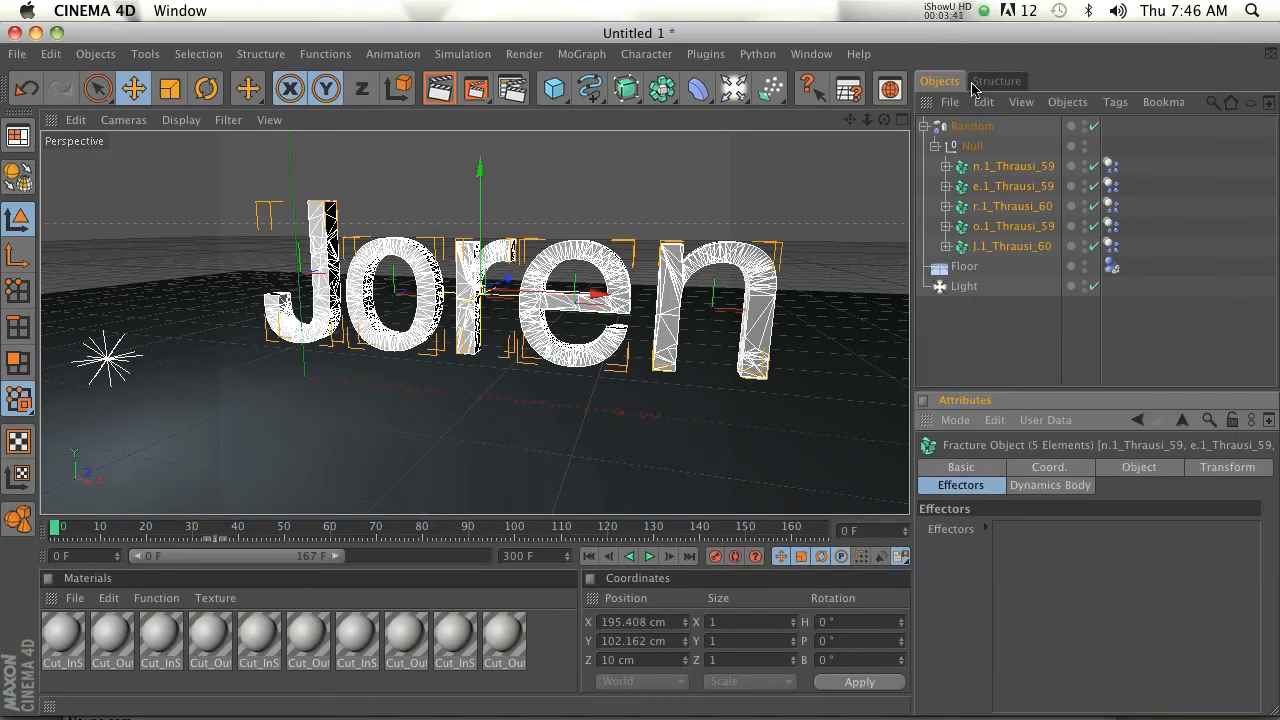
{"action": "left_click_drag", "start_coordinate": [972, 126], "coordinate": [1068, 560]}
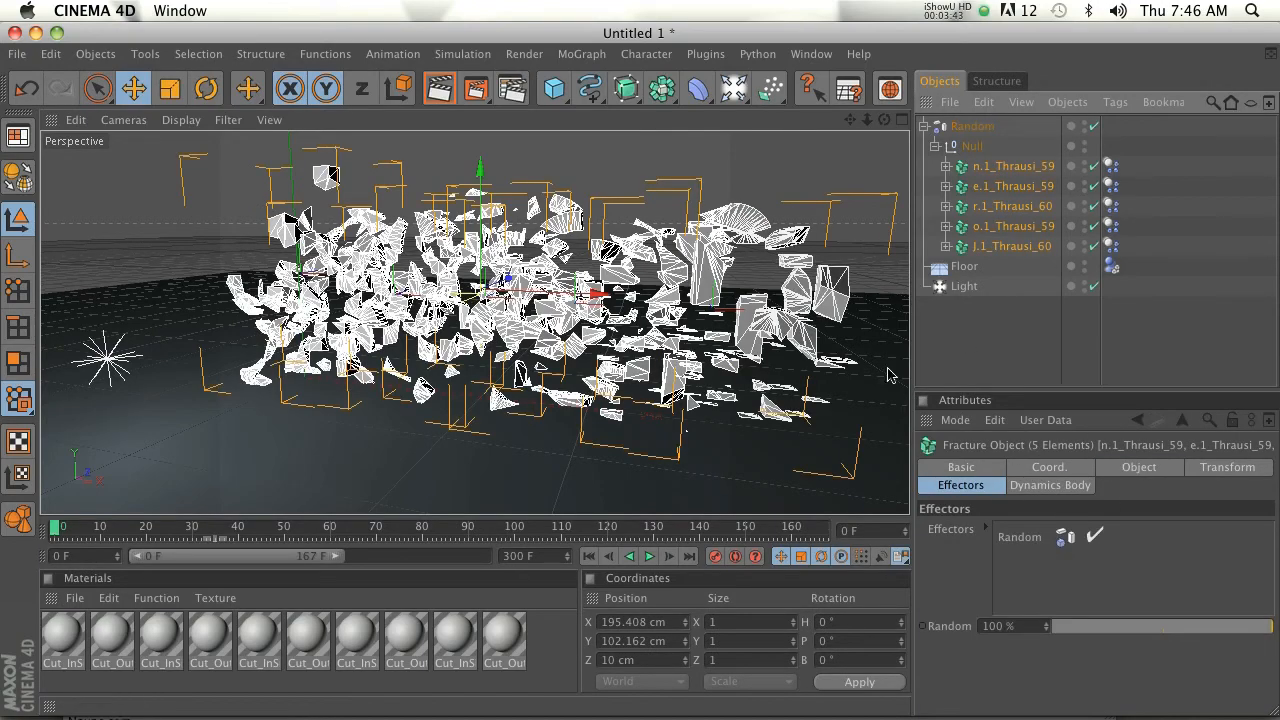
Set the Random effector's position offset to 5 cm on X, Y and Z and preview-render the letters
{"action": "left_click_drag", "start_coordinate": [857, 120], "coordinate": [780, 124]}
{"action": "left_click_drag", "start_coordinate": [644, 374], "coordinate": [550, 362], "text": "alt"}
{"action": "right_click_drag", "start_coordinate": [550, 362], "coordinate": [639, 367], "text": "alt"}
{"action": "left_click_drag", "start_coordinate": [639, 367], "coordinate": [641, 374], "text": "alt"}
{"action": "right_click_drag", "start_coordinate": [641, 374], "coordinate": [752, 238], "text": "alt"}
{"action": "left_click", "coordinate": [985, 330]}
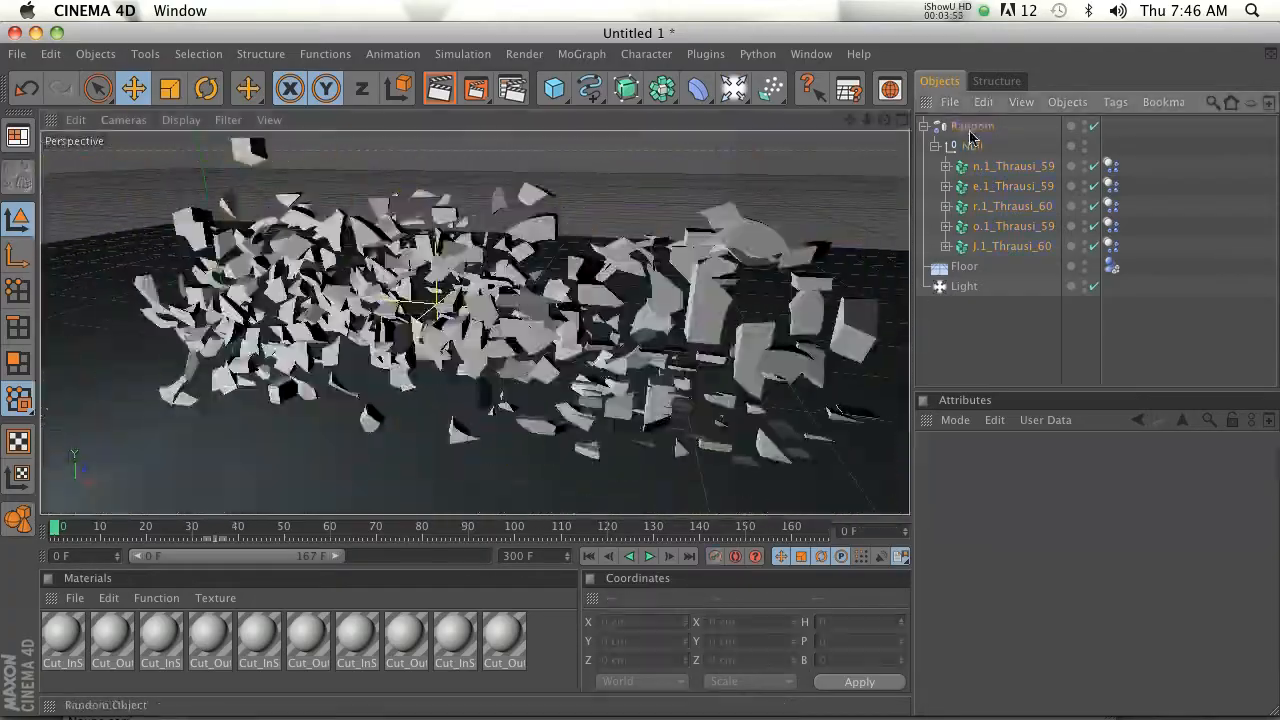
{"action": "left_click", "coordinate": [969, 129]}
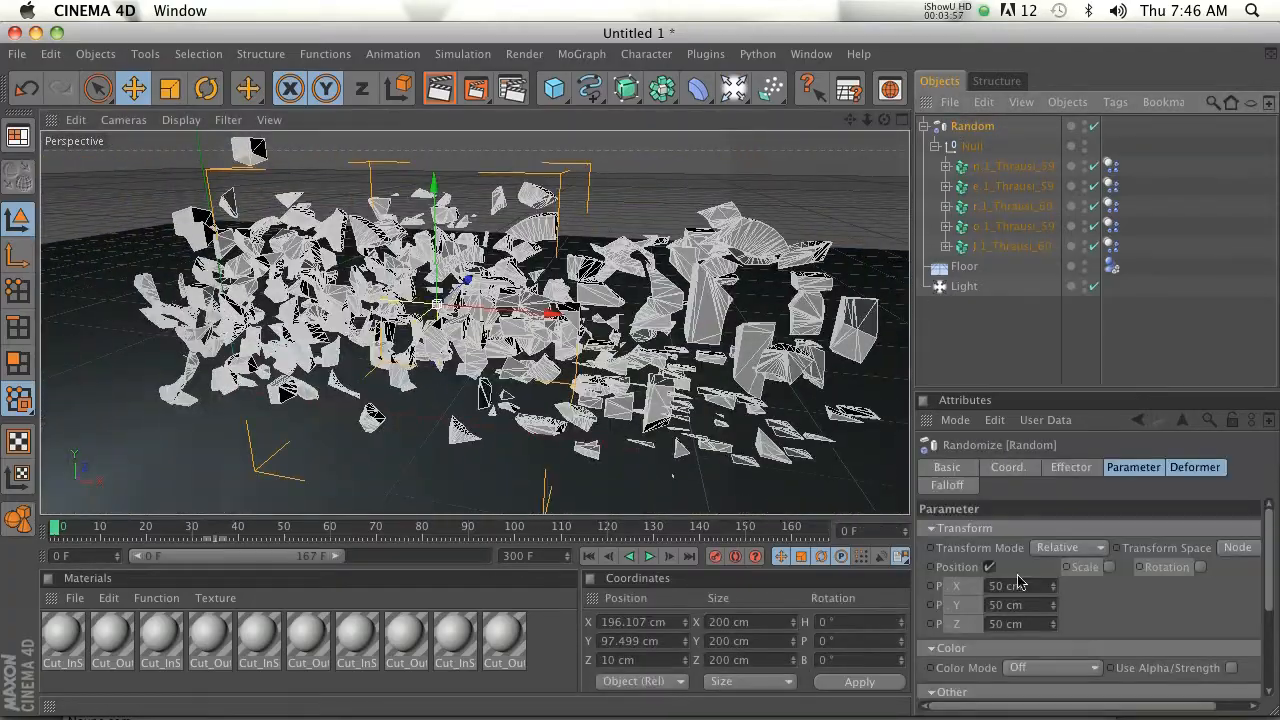
{"action": "left_click_drag", "start_coordinate": [1052, 587], "coordinate": [1034, 588]}
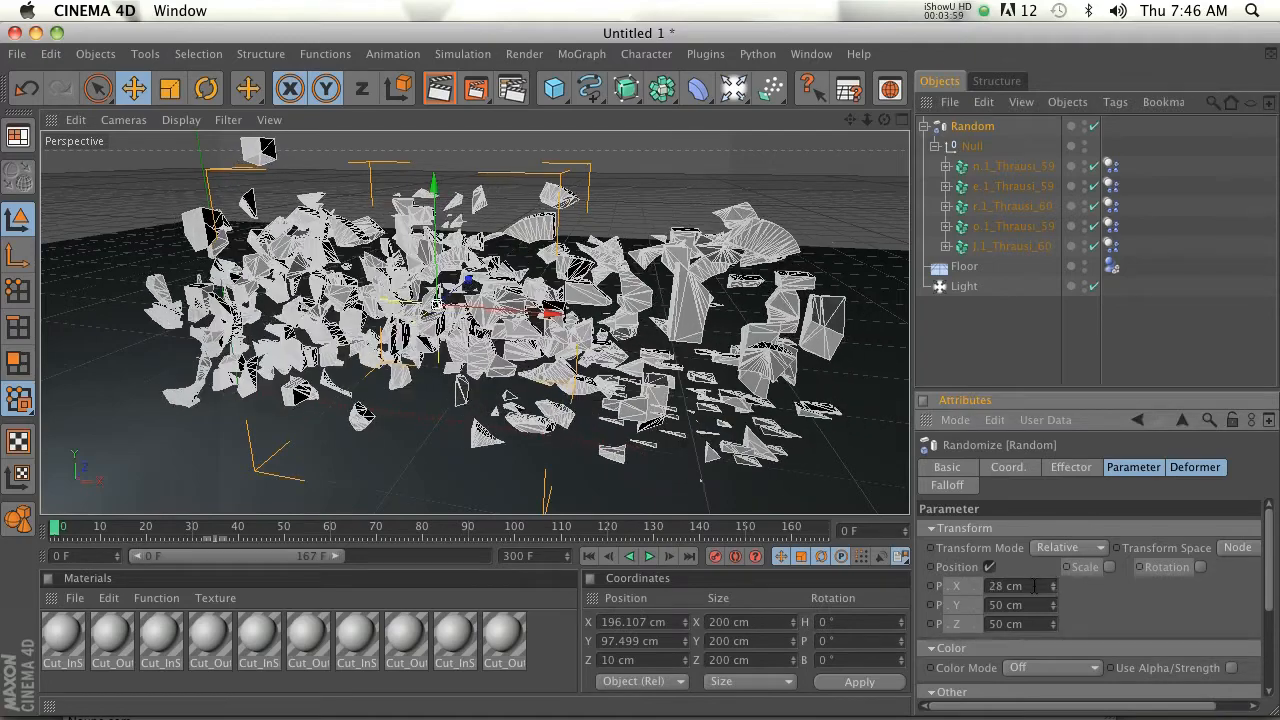
{"action": "key", "text": "Tab"}
{"action": "type", "text": "5"}
{"action": "key", "text": "Return"}
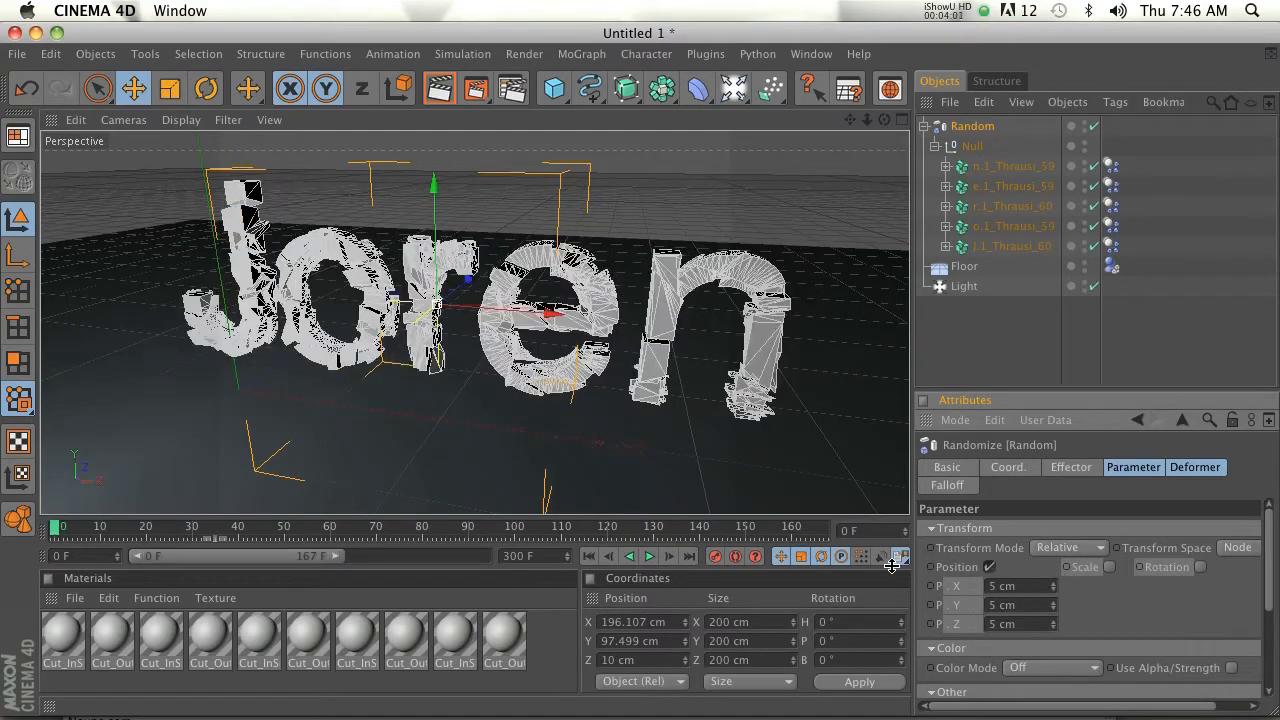
{"action": "left_click_drag", "start_coordinate": [640, 380], "coordinate": [645, 377], "text": "alt"}
{"action": "left_click", "coordinate": [440, 88]}
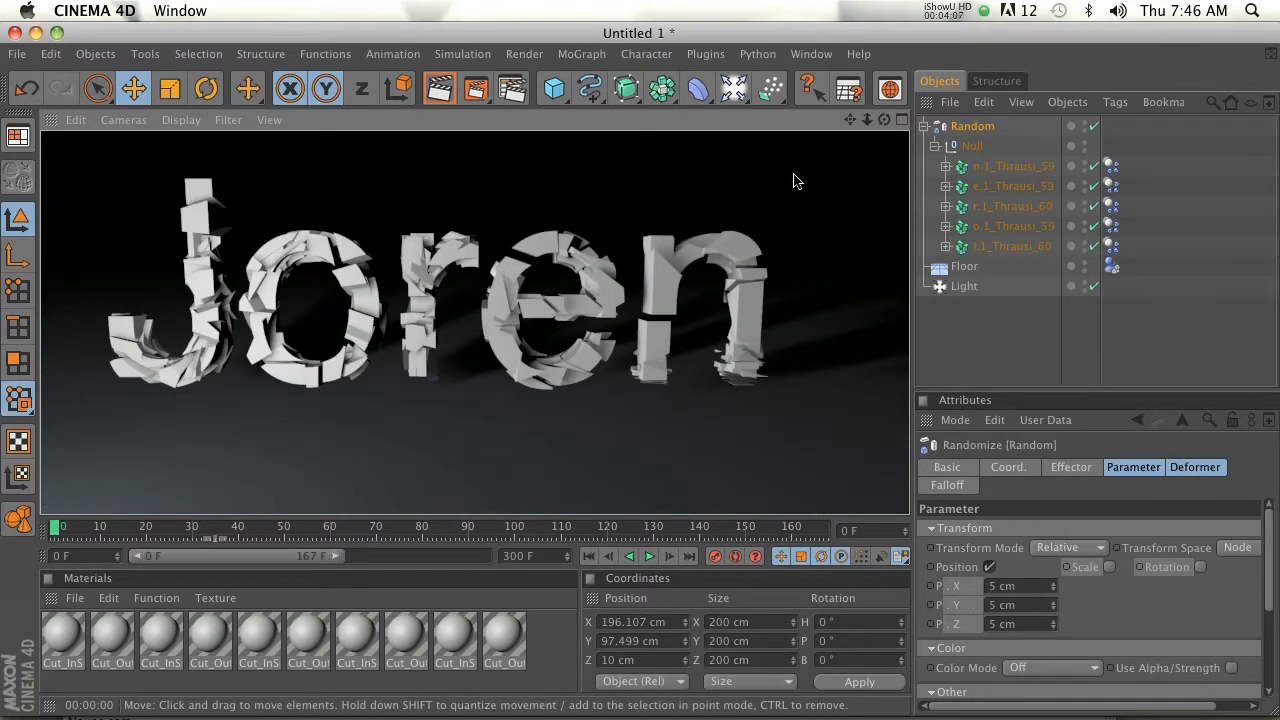
{"action": "left_click", "coordinate": [985, 365]}
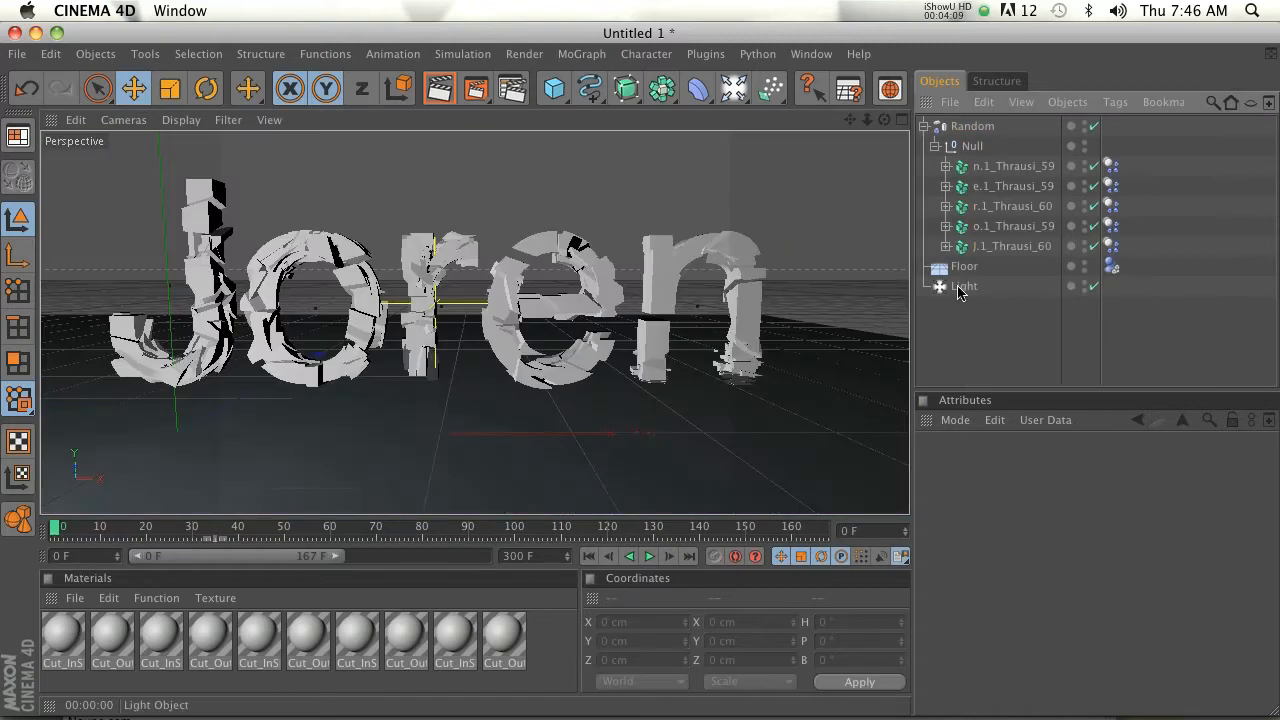
Delete the floor object and render a preview of the lettering without it
{"action": "left_click", "coordinate": [958, 268]}
{"action": "key", "text": "BackSpace"}
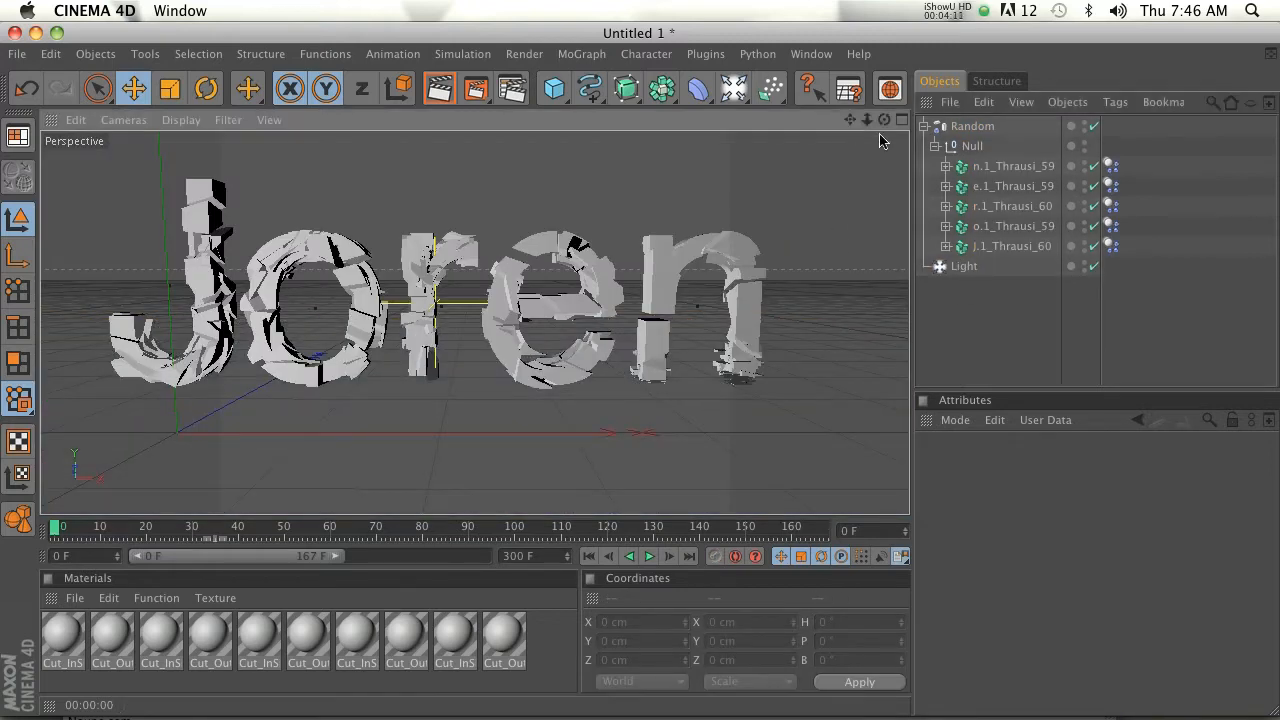
{"action": "left_click_drag", "start_coordinate": [849, 120], "coordinate": [497, 124]}
{"action": "left_click", "coordinate": [437, 89]}
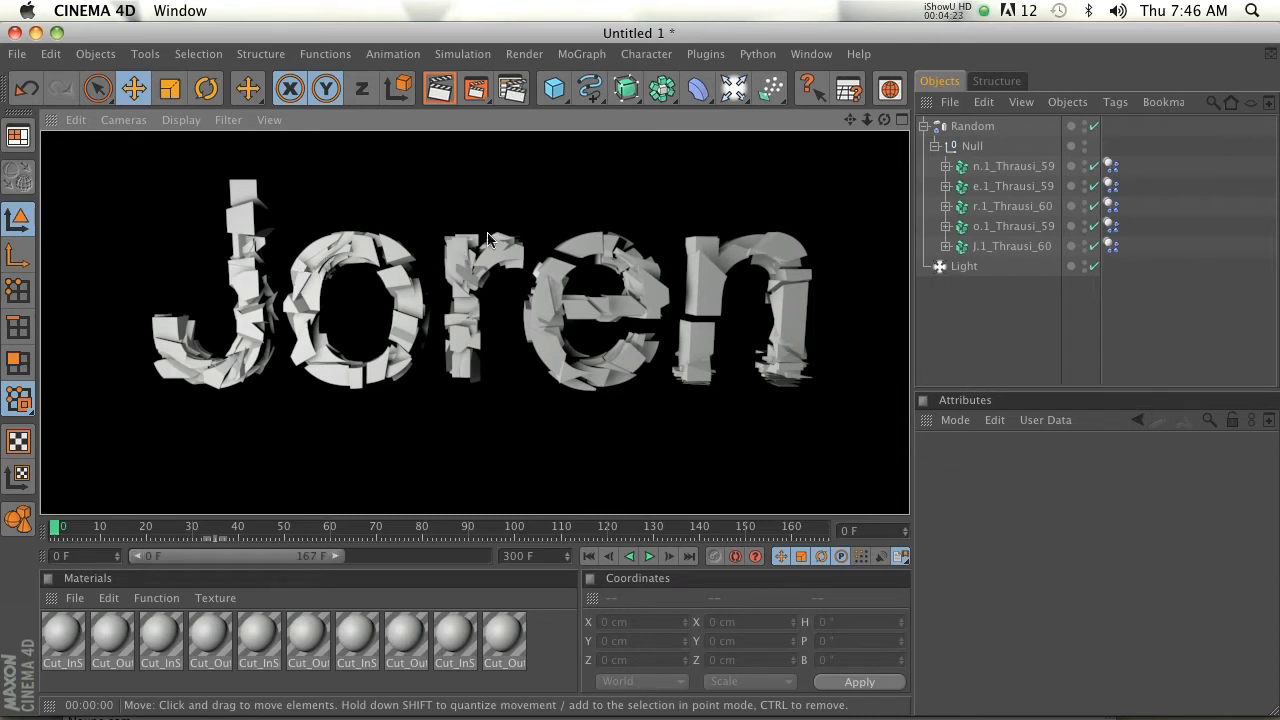
{"action": "left_click", "coordinate": [588, 191]}
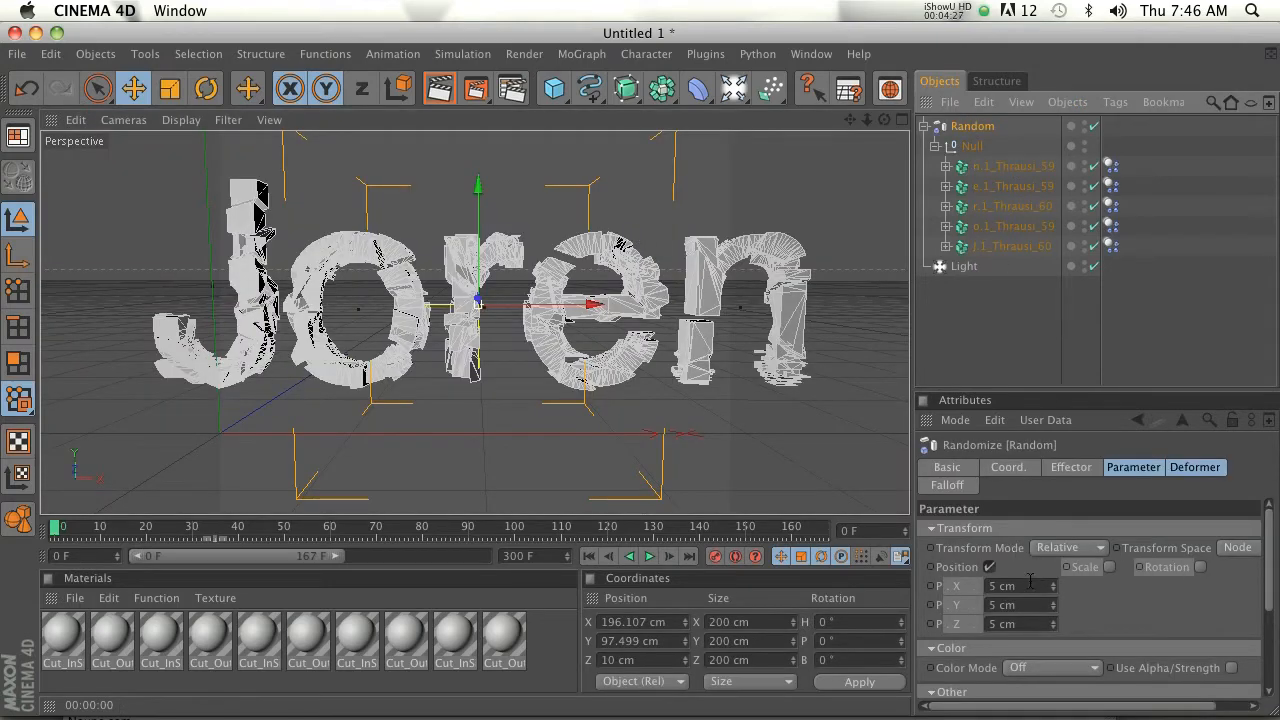
Set the Random effector's position offset to 150 cm on X, Y and Z
{"action": "left_click_drag", "start_coordinate": [1030, 583], "coordinate": [829, 548]}
{"action": "type", "text": "150"}
{"action": "key", "text": "Tab"}
{"action": "type", "text": "150"}
{"action": "key", "text": "Tab"}
{"action": "type", "text": "150"}
{"action": "key", "text": "Return"}
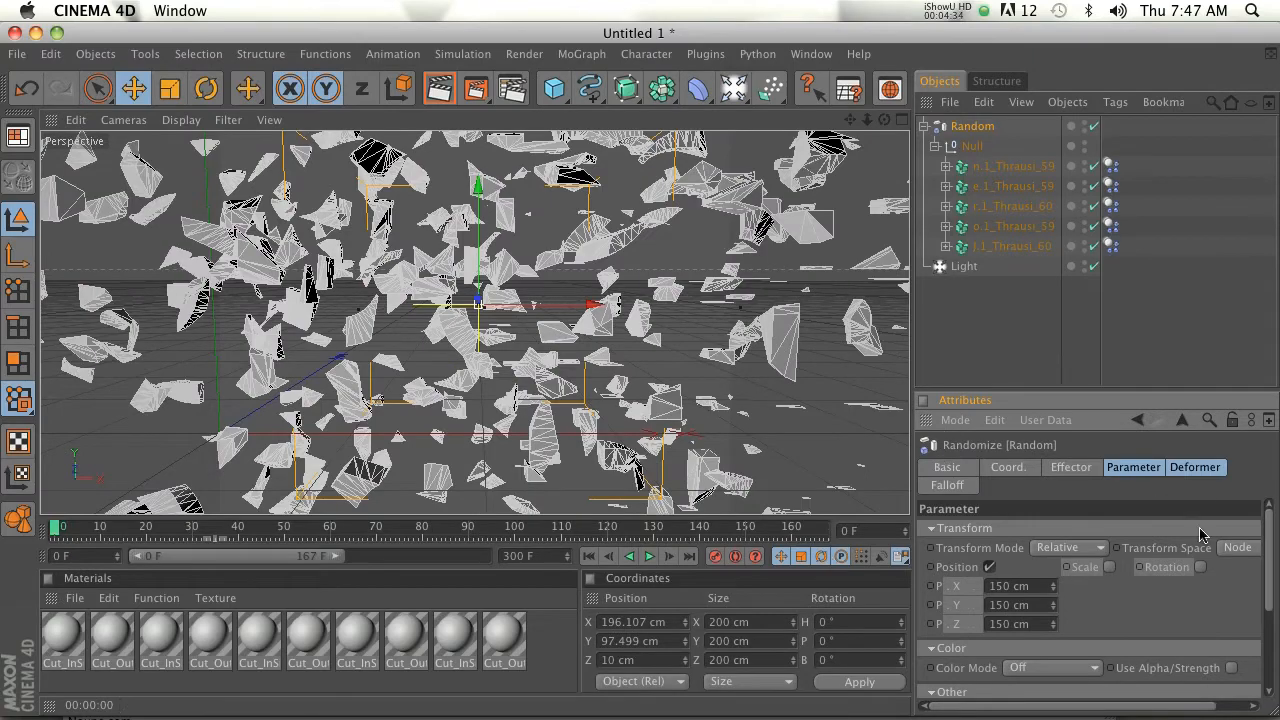
Lower the Random effector's strength to 4 % and render a preview of the letters
{"action": "left_click", "coordinate": [1071, 467]}
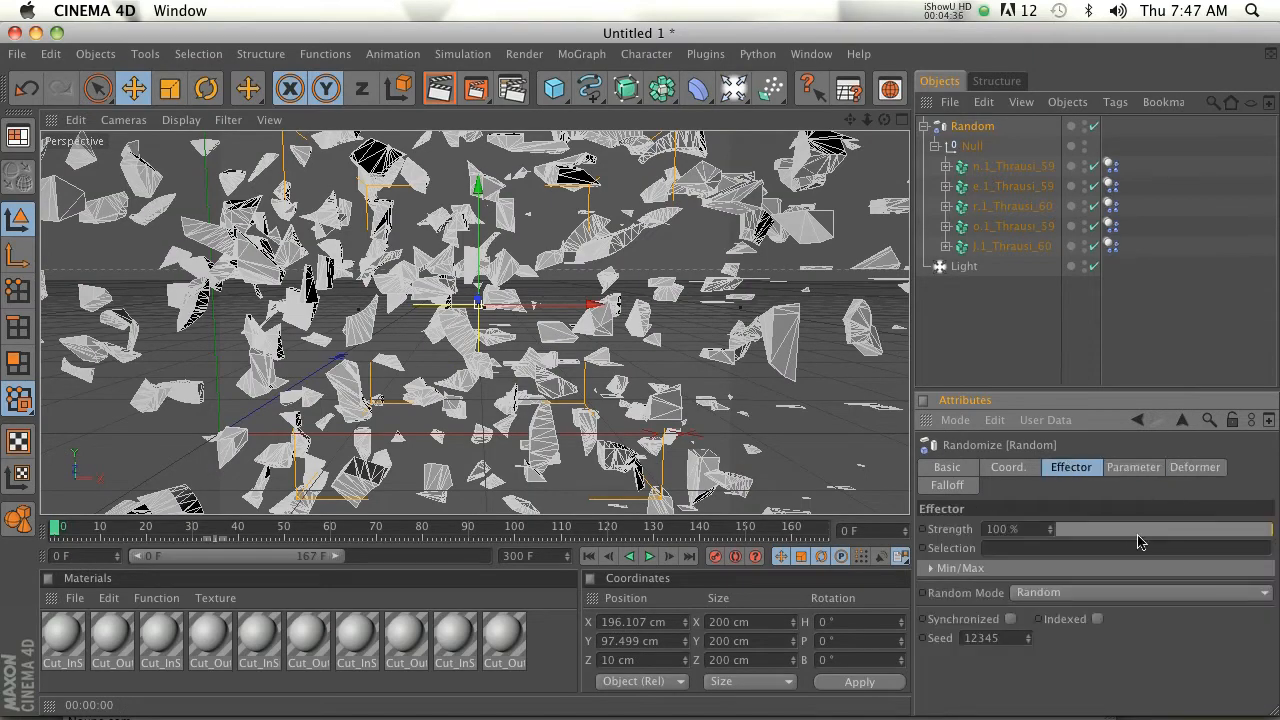
{"action": "left_click_drag", "start_coordinate": [1231, 540], "coordinate": [1063, 531]}
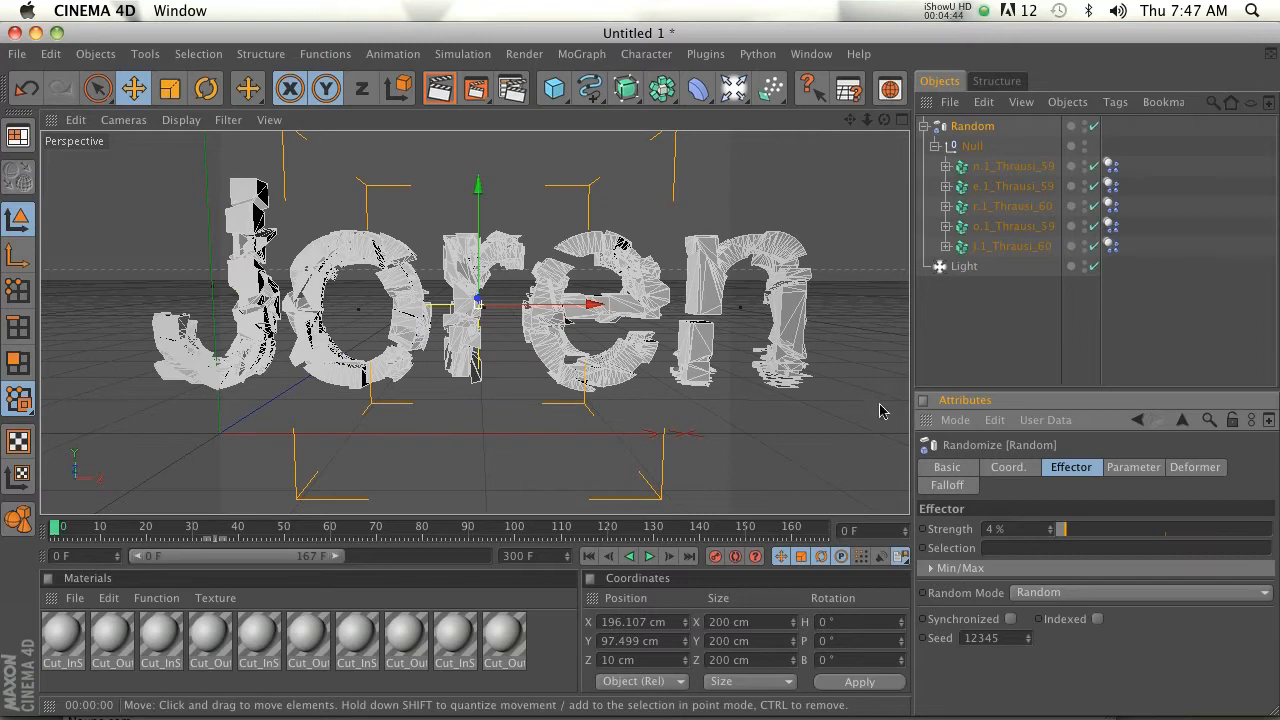
{"action": "left_click", "coordinate": [439, 88]}
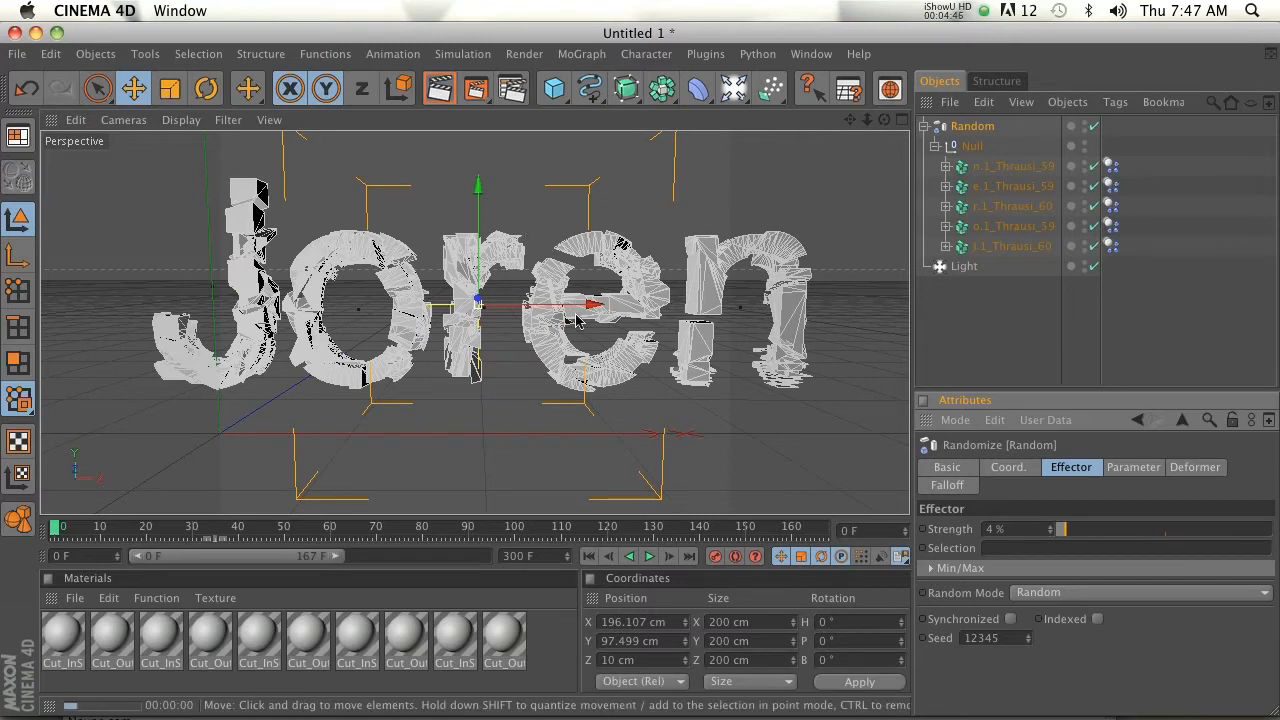
{"action": "left_click", "coordinate": [951, 313]}
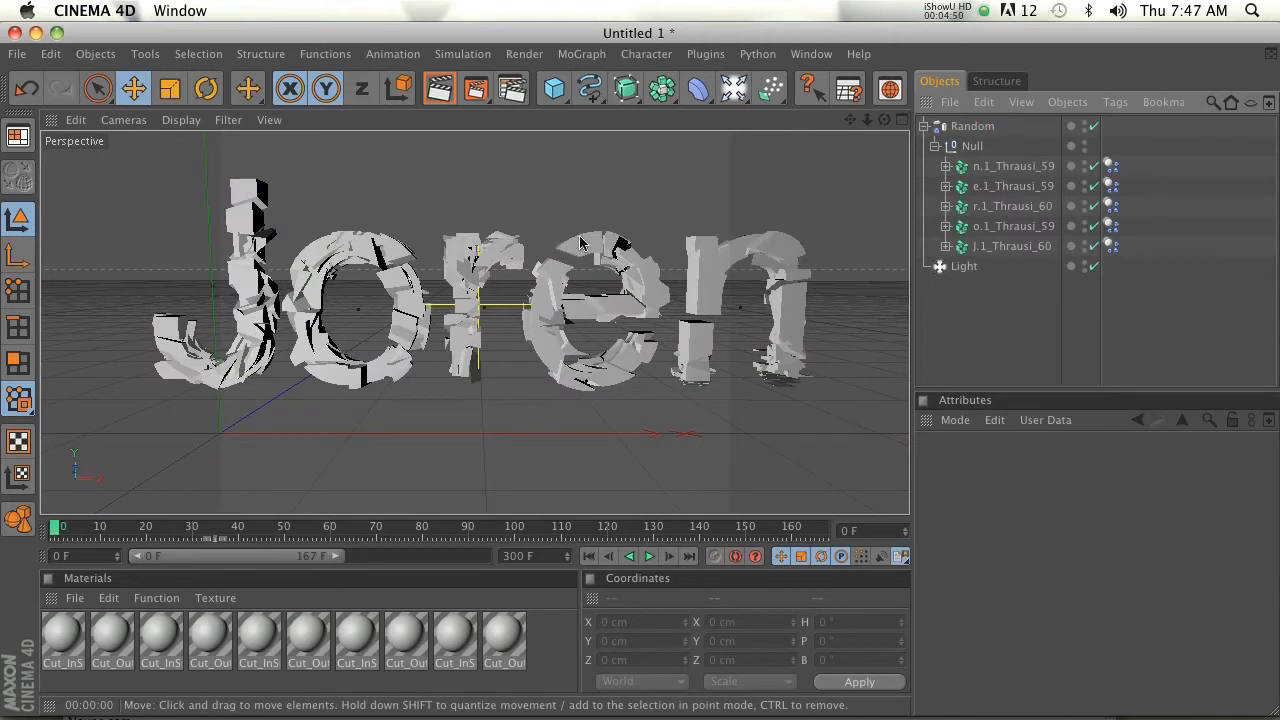
Change the first Cut_InSide material's color to yellow, RGB 255, 229, 0
{"action": "left_click", "coordinate": [67, 627]}
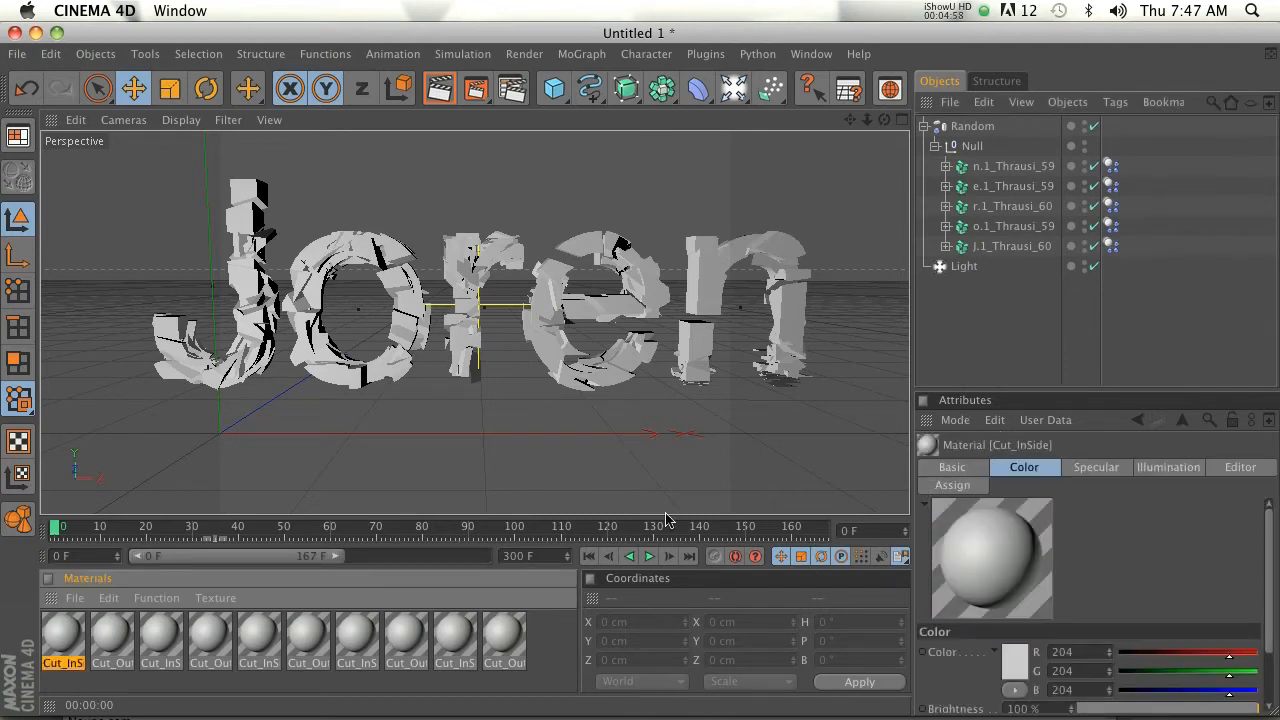
{"action": "left_click", "coordinate": [115, 633]}
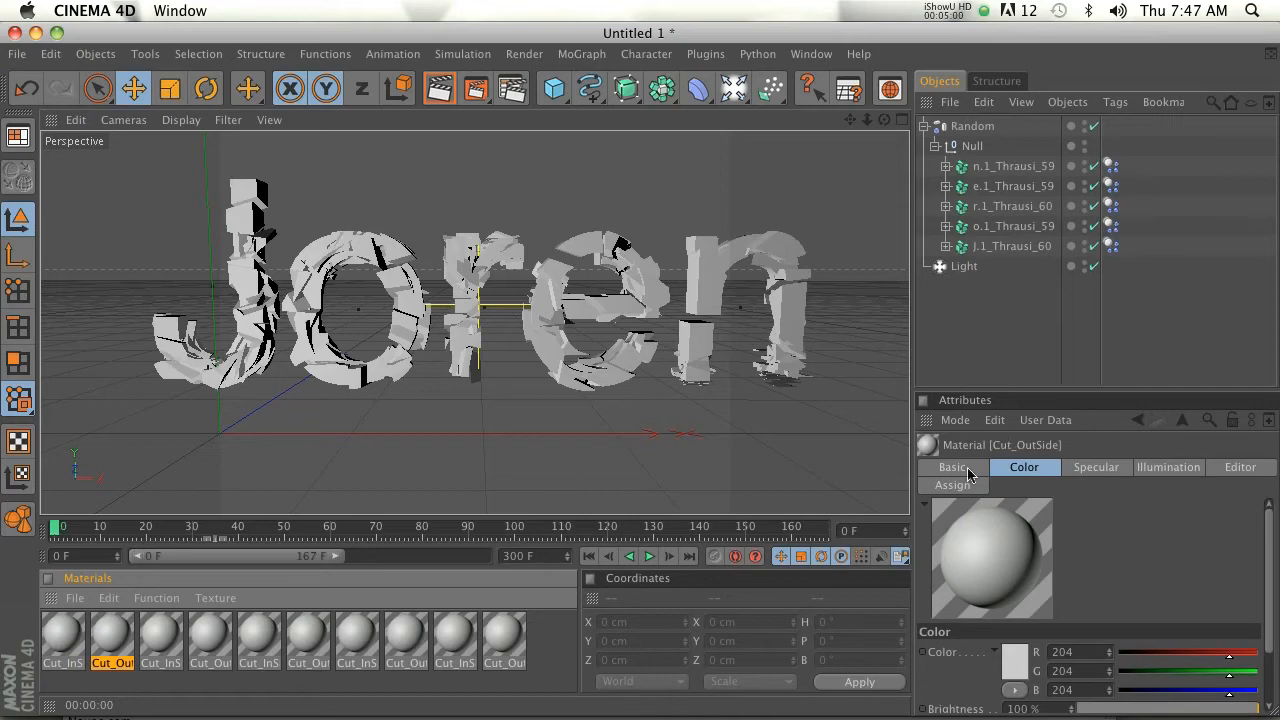
{"action": "double_click", "coordinate": [75, 648]}
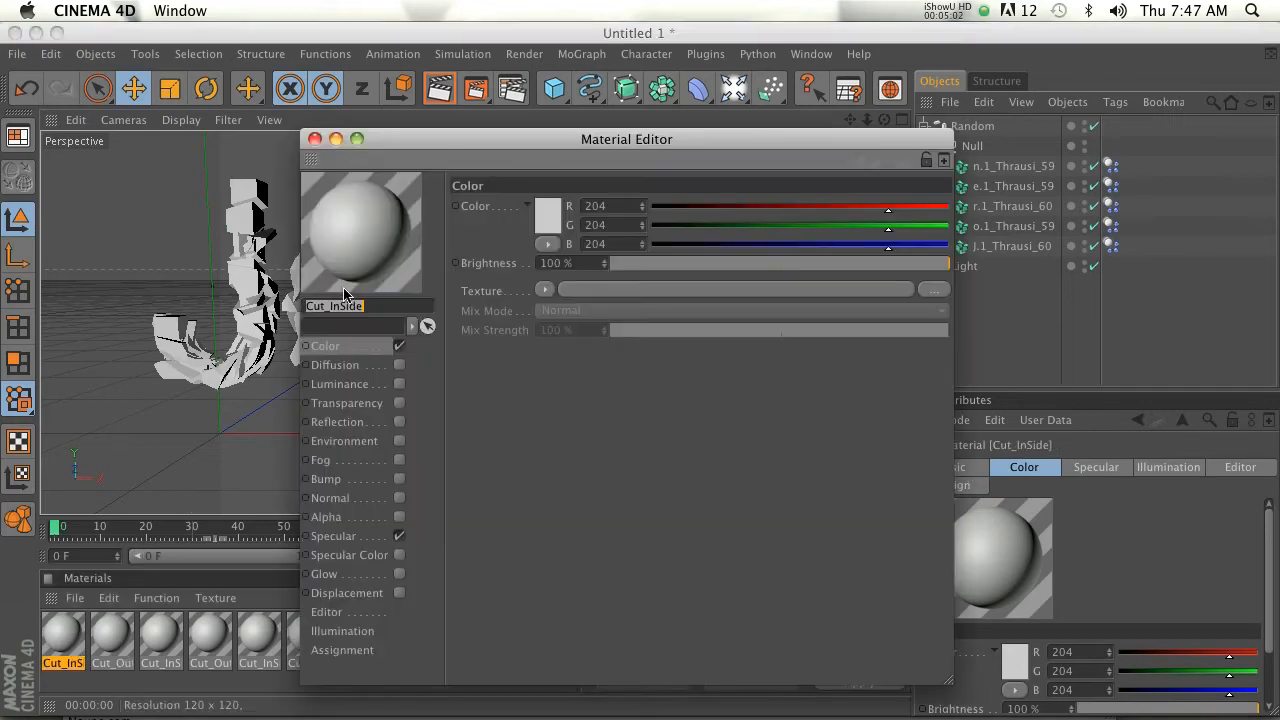
{"action": "left_click", "coordinate": [384, 346]}
{"action": "left_click", "coordinate": [556, 214]}
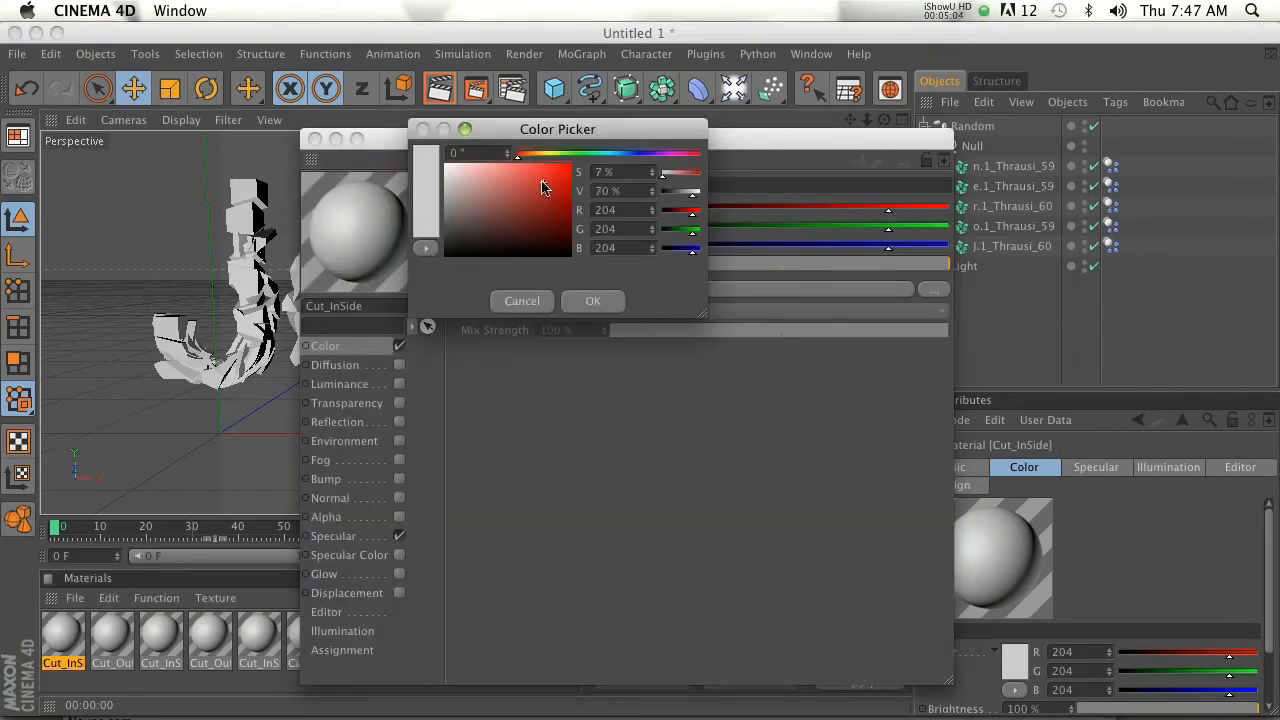
{"action": "left_click_drag", "start_coordinate": [542, 180], "coordinate": [586, 156]}
{"action": "left_click", "coordinate": [544, 155]}
{"action": "left_click", "coordinate": [593, 301]}
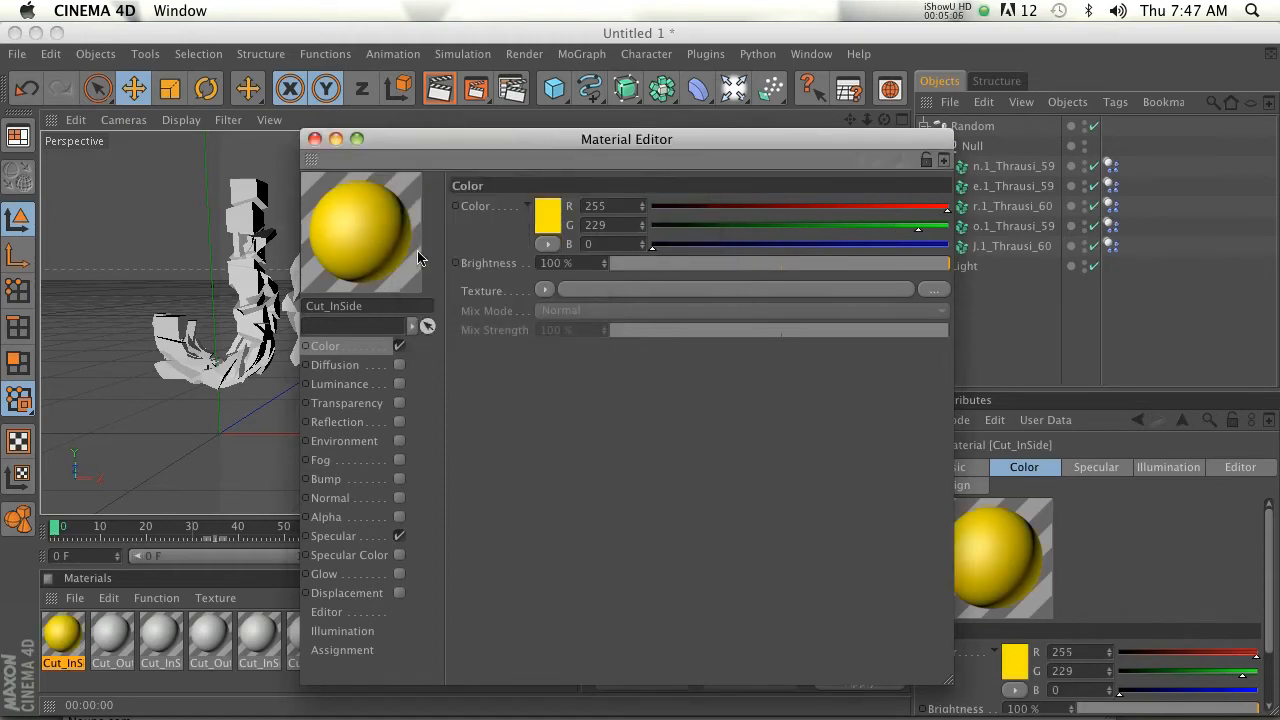
{"action": "left_click", "coordinate": [314, 138]}
Inspect the yellow inner faces of the fractured letters up close and render the whole word
{"action": "left_click_drag", "start_coordinate": [491, 291], "coordinate": [642, 376], "text": "alt"}
{"action": "scroll", "coordinate": [640, 375], "scroll_direction": "up", "scroll_amount": 10}
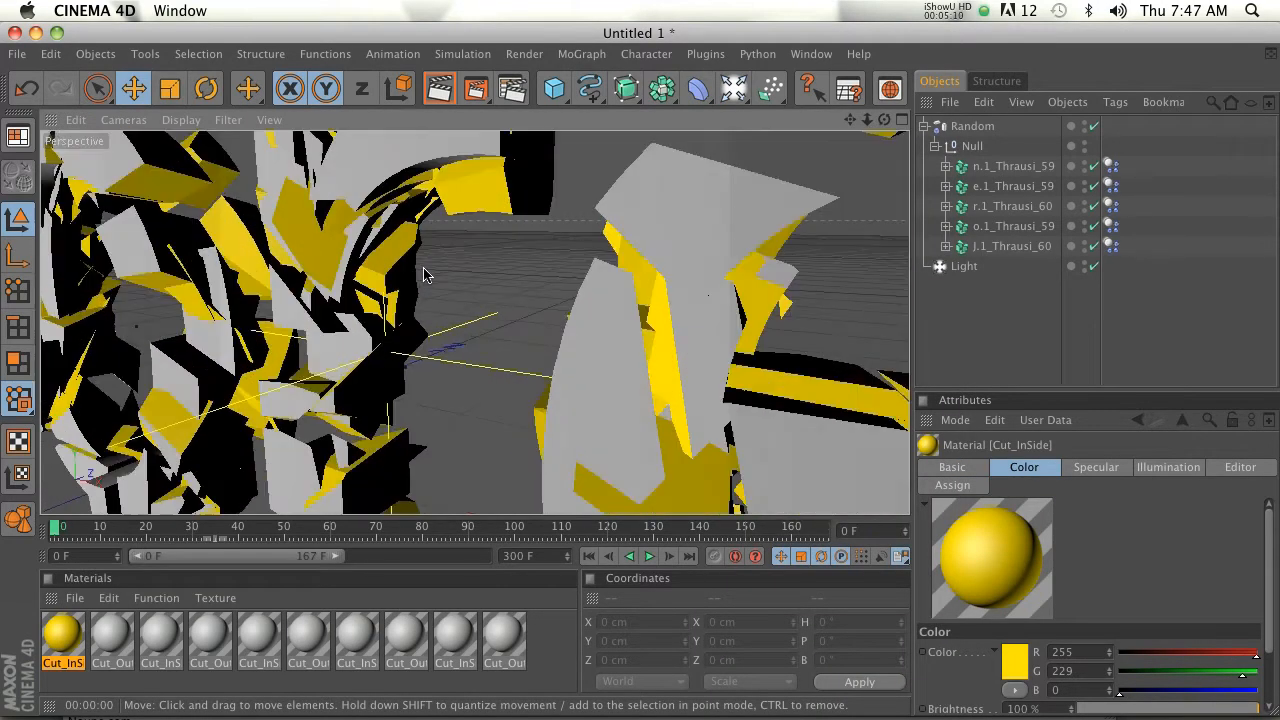
{"action": "scroll", "coordinate": [478, 267], "scroll_direction": "down", "scroll_amount": 2}
{"action": "scroll", "coordinate": [532, 344], "scroll_direction": "down", "scroll_amount": 6}
{"action": "left_click_drag", "start_coordinate": [636, 373], "coordinate": [640, 373], "text": "alt"}
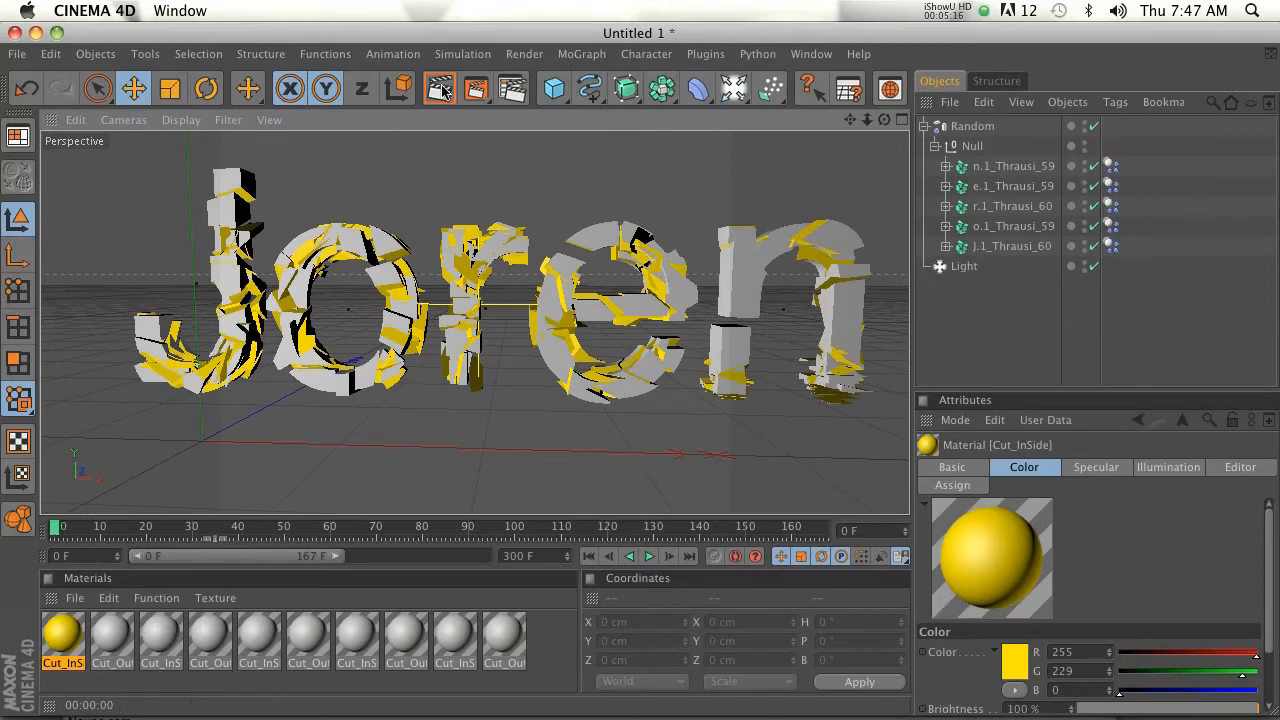
{"action": "key", "text": "ctrl+r"}
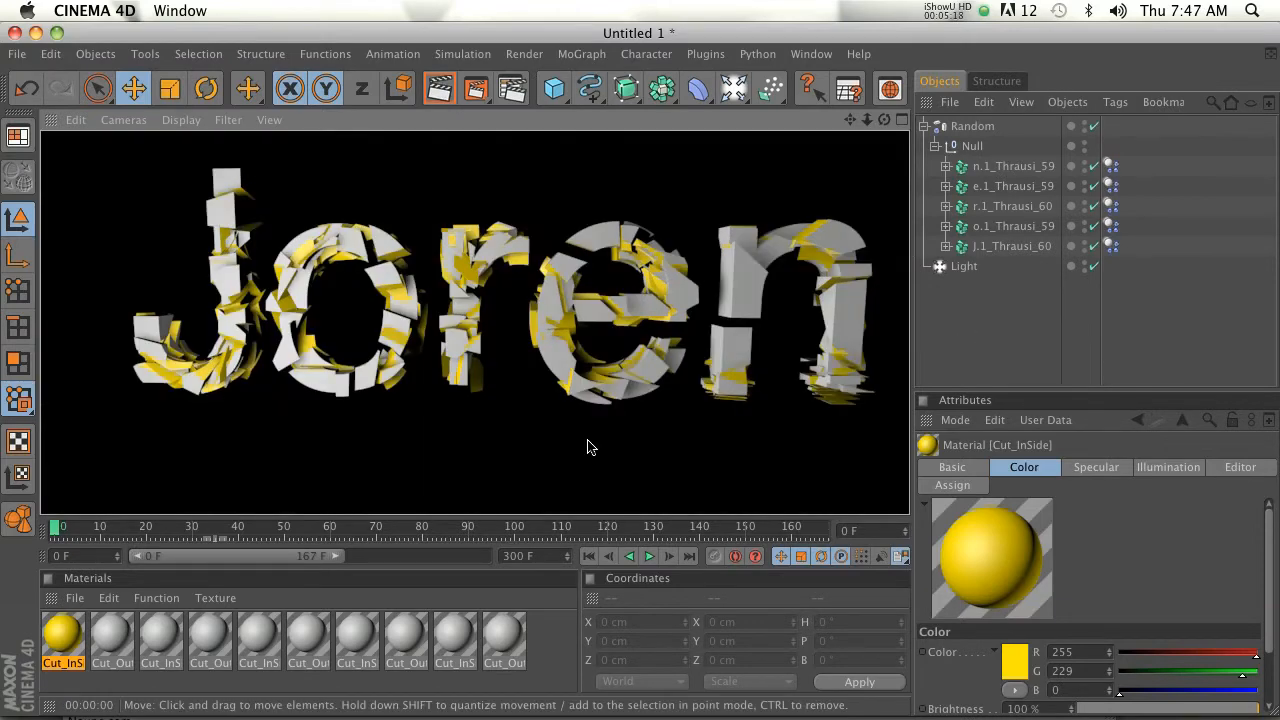
Change the first Cut_OutSide material's color to black, RGB 0, 0, 0, and render a preview
{"action": "double_click", "coordinate": [111, 635]}
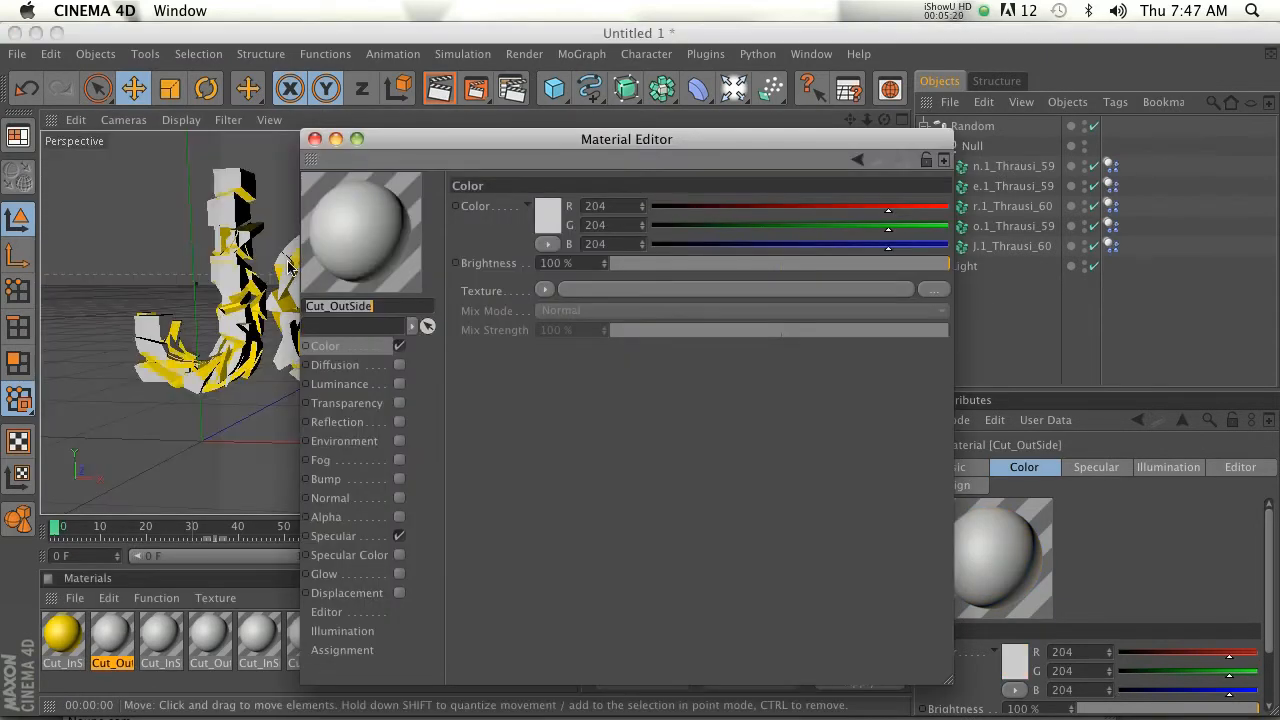
{"action": "left_click", "coordinate": [555, 212]}
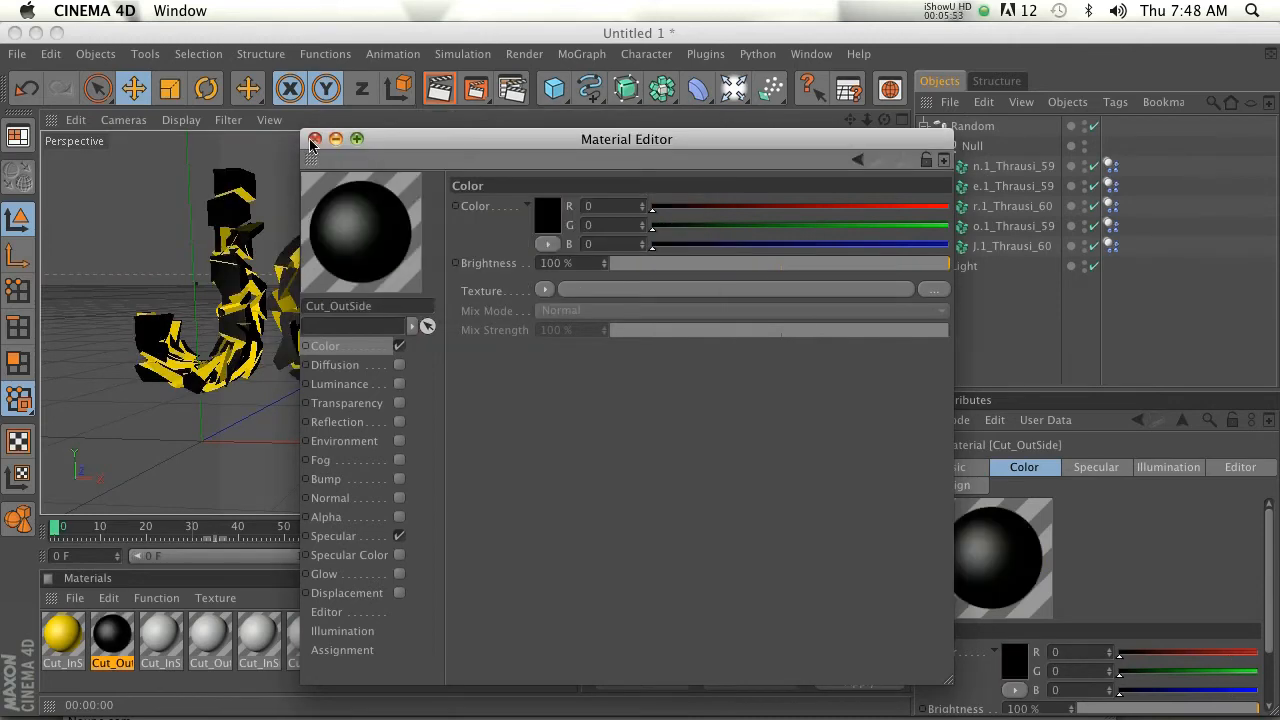
{"action": "left_click", "coordinate": [315, 139]}
{"action": "left_click", "coordinate": [439, 89]}
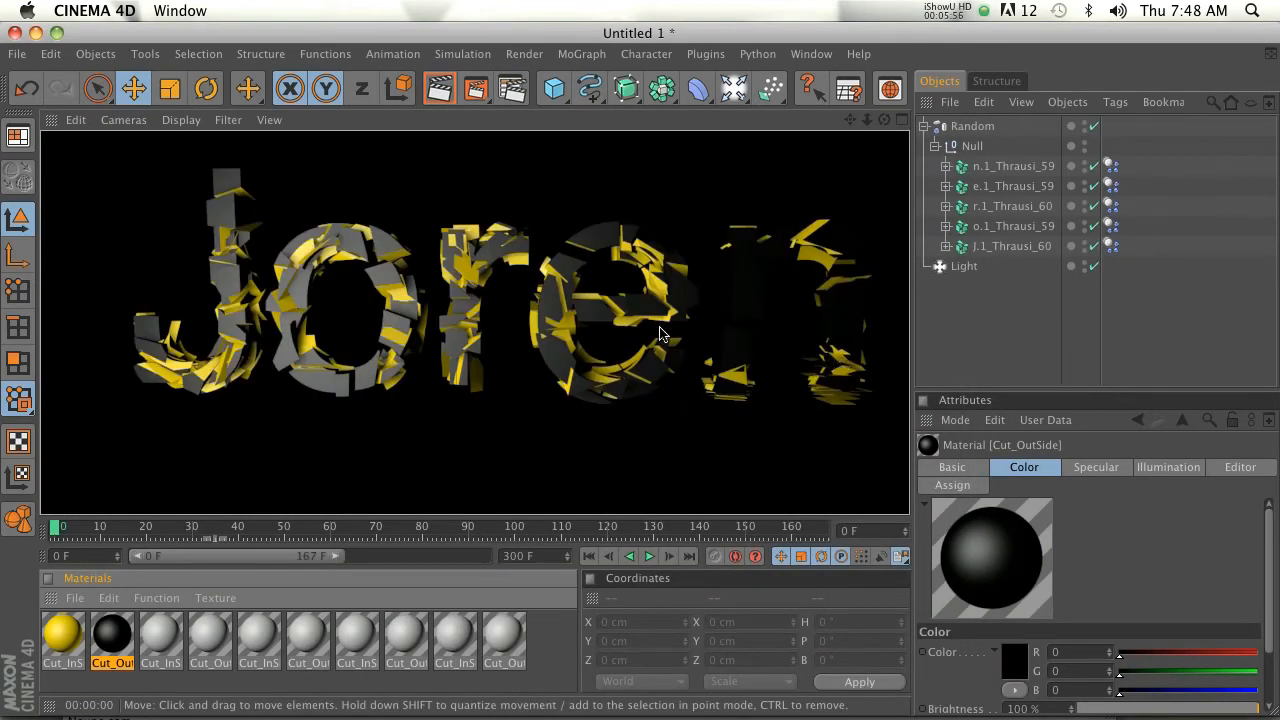
Examine the black and yellow lettering from several angles and render the front view again
{"action": "scroll", "coordinate": [657, 334], "scroll_direction": "down", "scroll_amount": 3}
{"action": "left_click_drag", "start_coordinate": [640, 375], "coordinate": [800, 263], "text": "alt"}
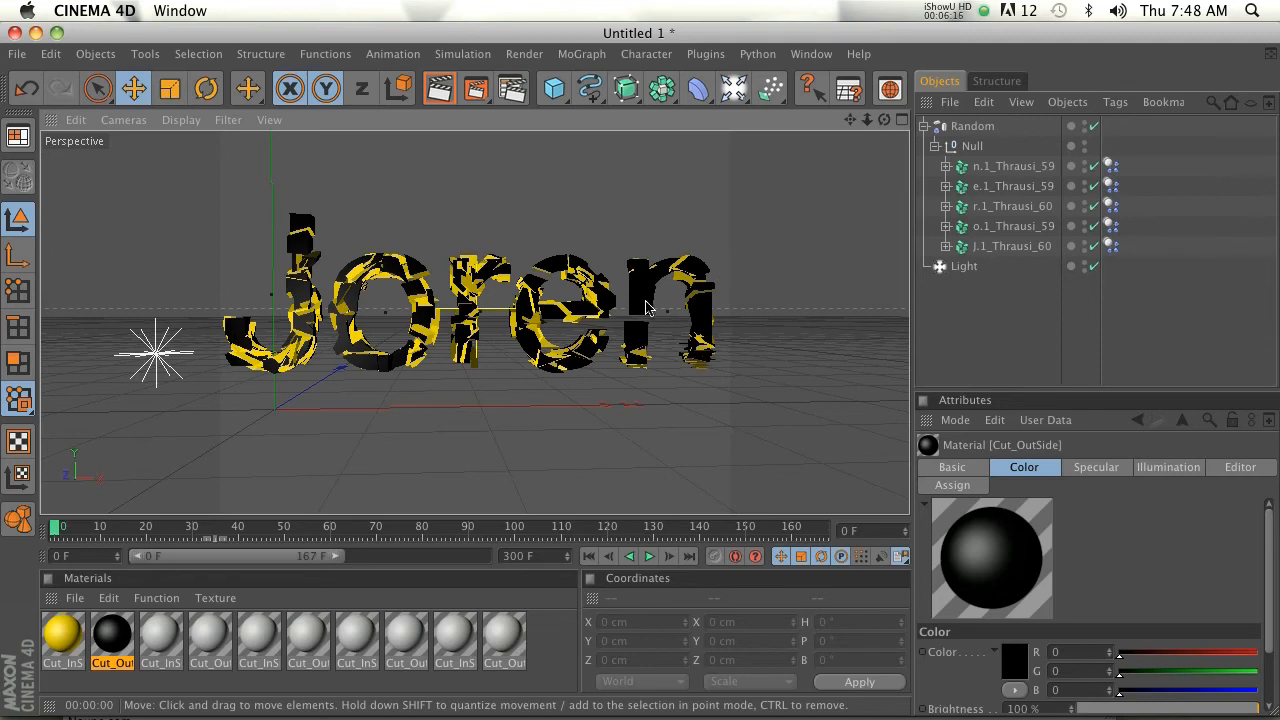
{"action": "left_click_drag", "start_coordinate": [884, 120], "coordinate": [858, 70]}
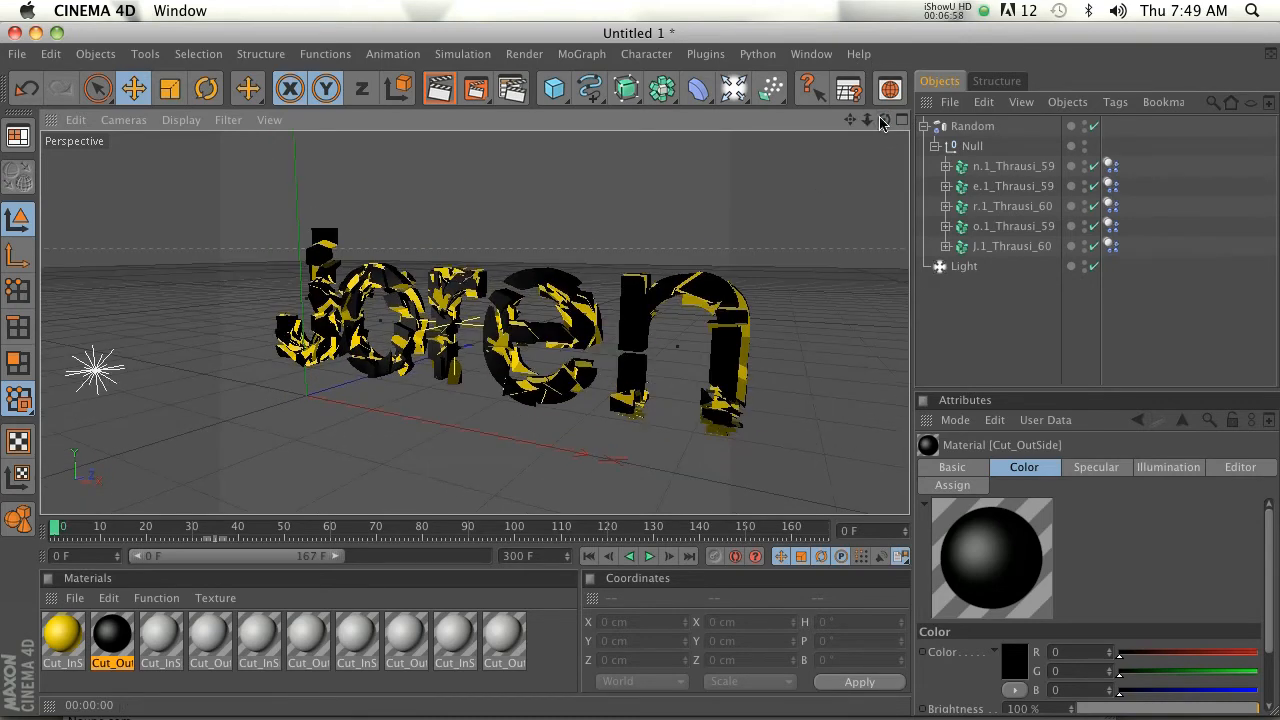
{"action": "left_click_drag", "start_coordinate": [884, 120], "coordinate": [641, 374]}
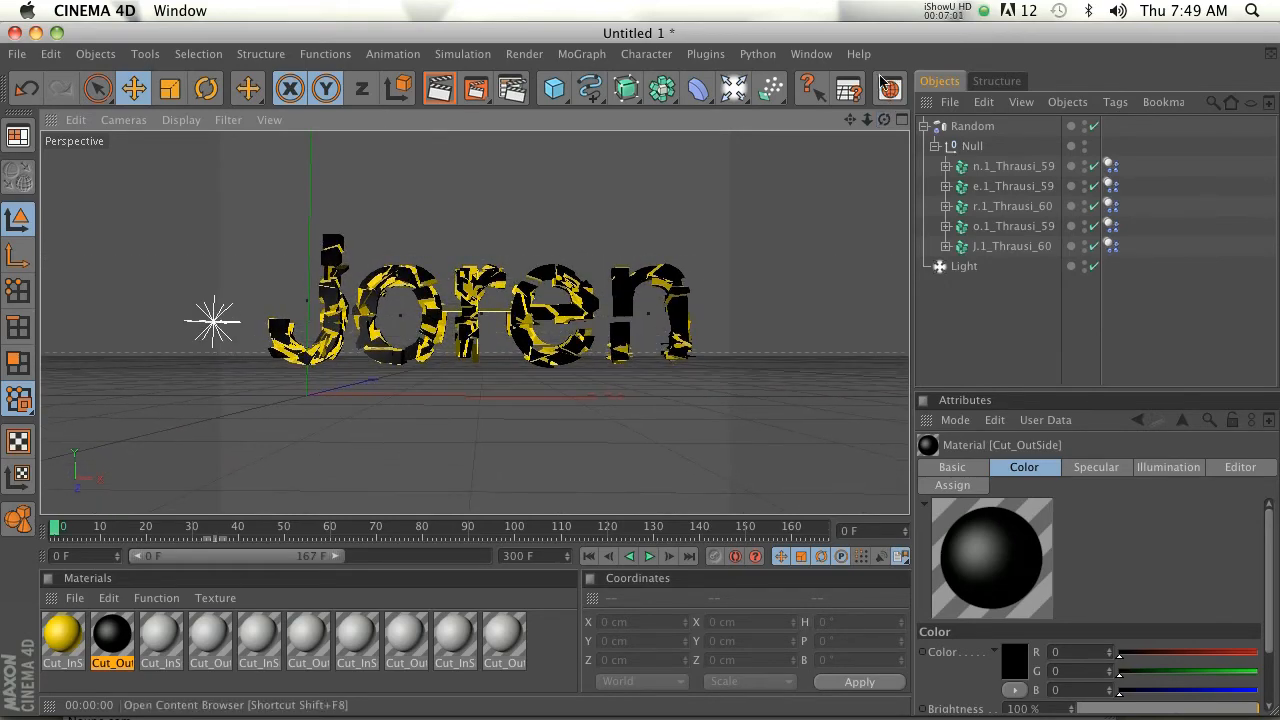
{"action": "scroll", "coordinate": [784, 172], "scroll_direction": "up", "scroll_amount": 8}
{"action": "scroll", "coordinate": [784, 179], "scroll_direction": "down", "scroll_amount": 3}
{"action": "left_click_drag", "start_coordinate": [884, 120], "coordinate": [640, 368]}
{"action": "left_click", "coordinate": [439, 88]}
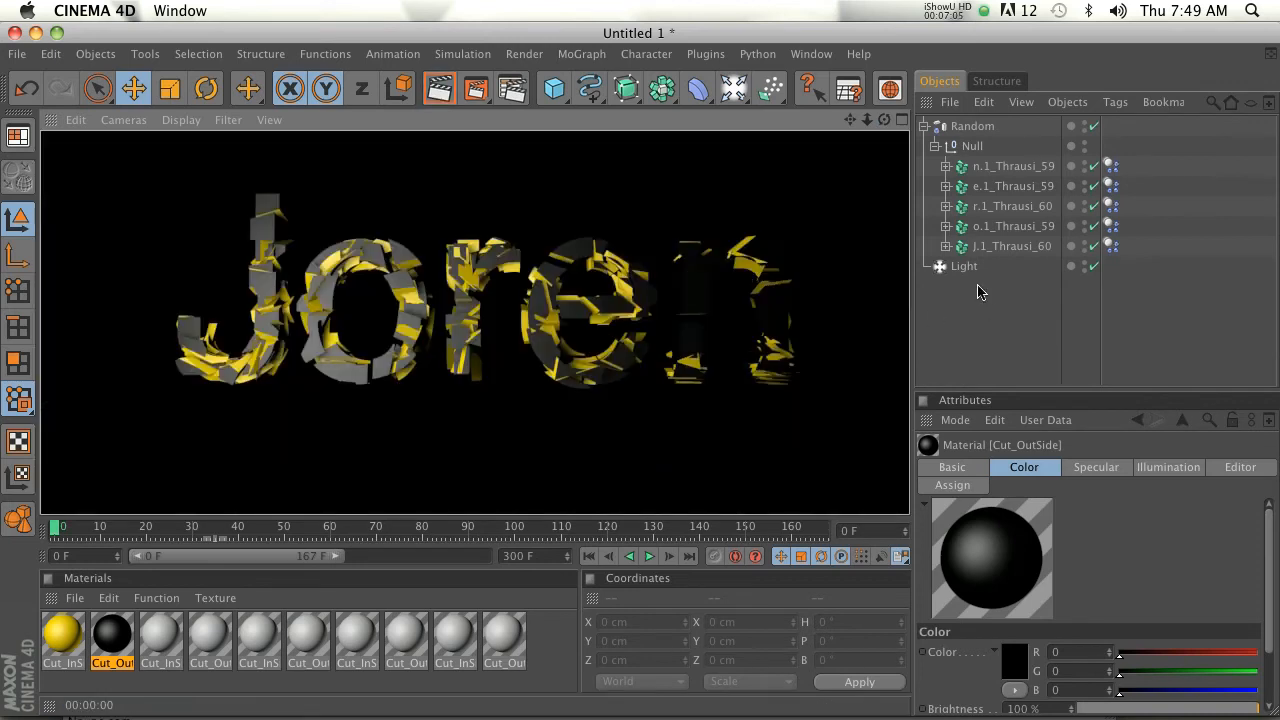